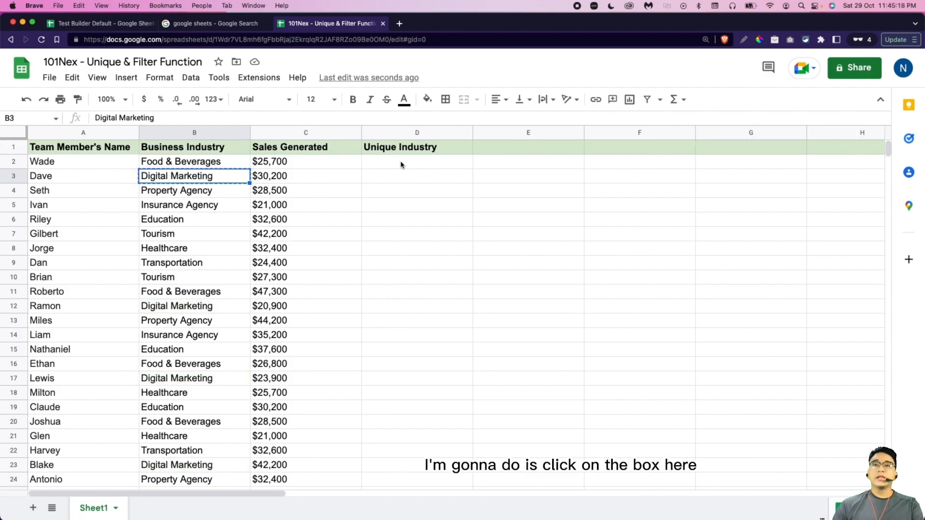
Step: Enter the formula =UNIQUE(B2:B24) in cell D2 to list each business industry once
click(401, 165)
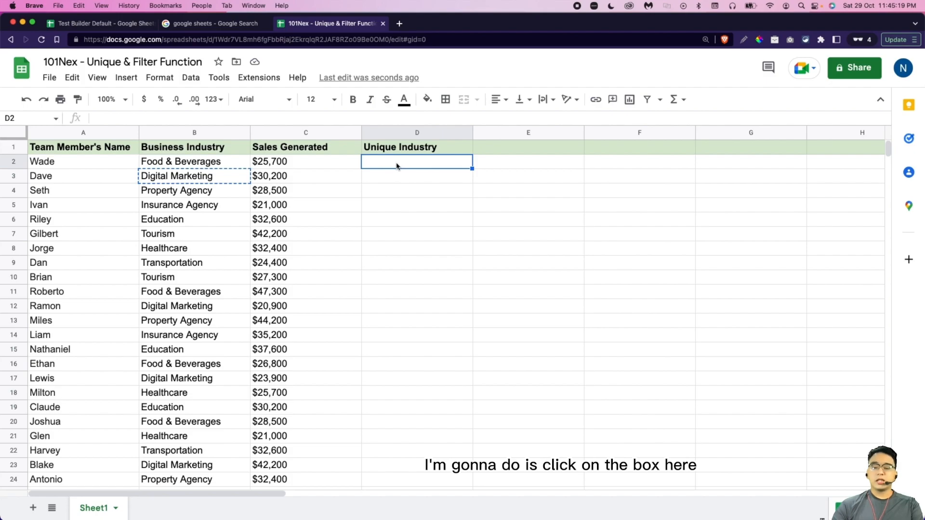
text(=)
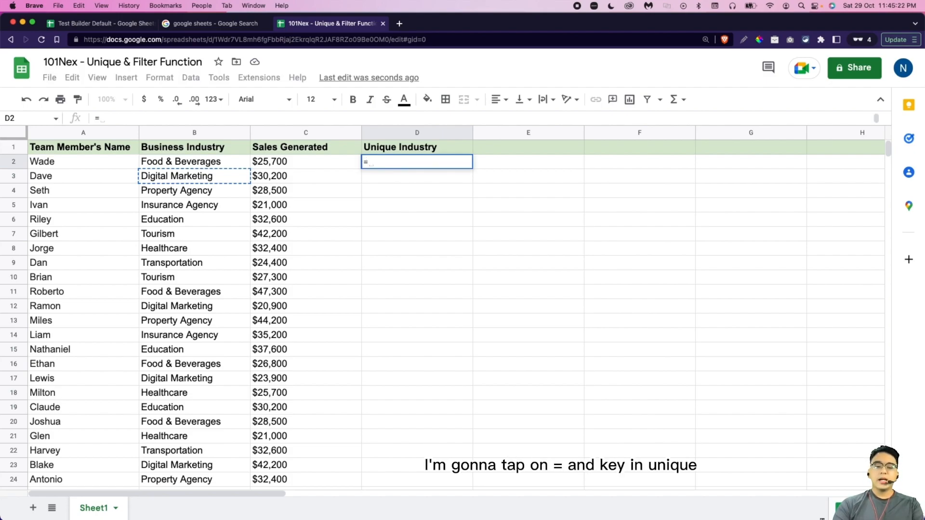
text(UNIQUE)
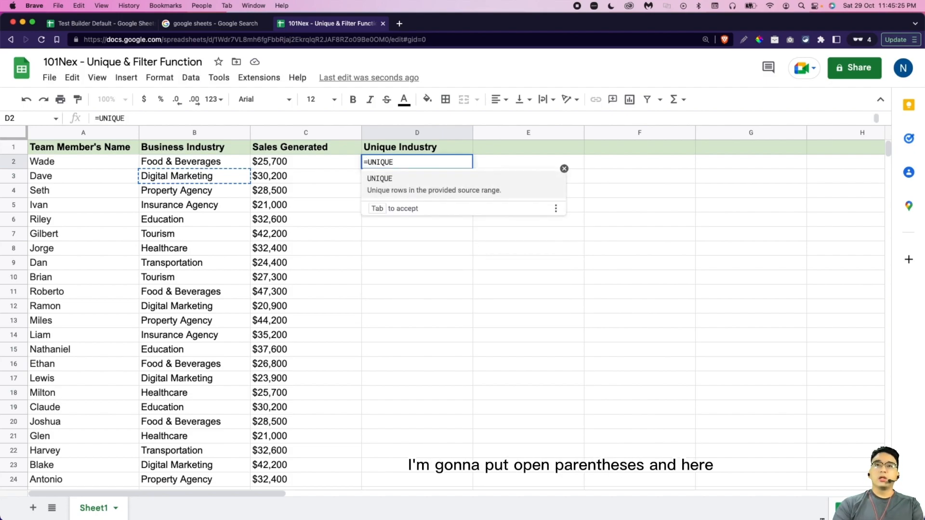
text(()
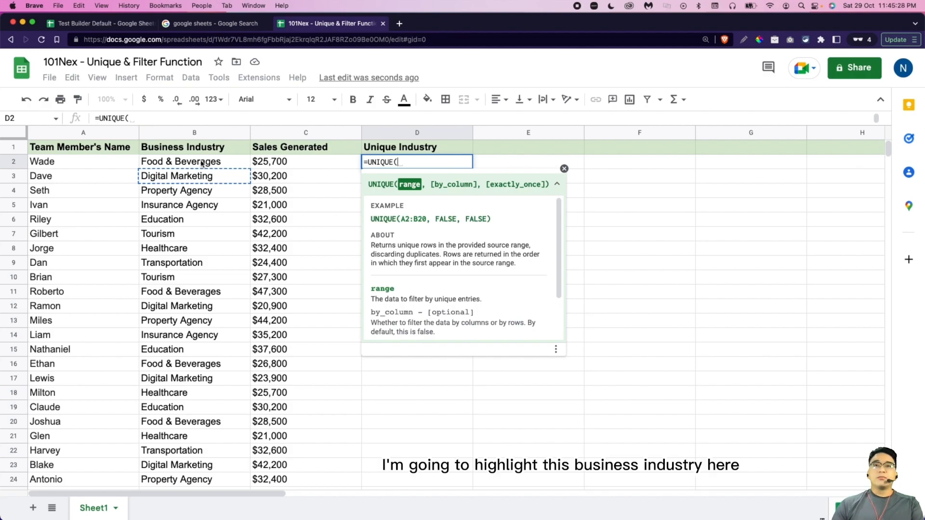
drag(201, 161, 206, 487)
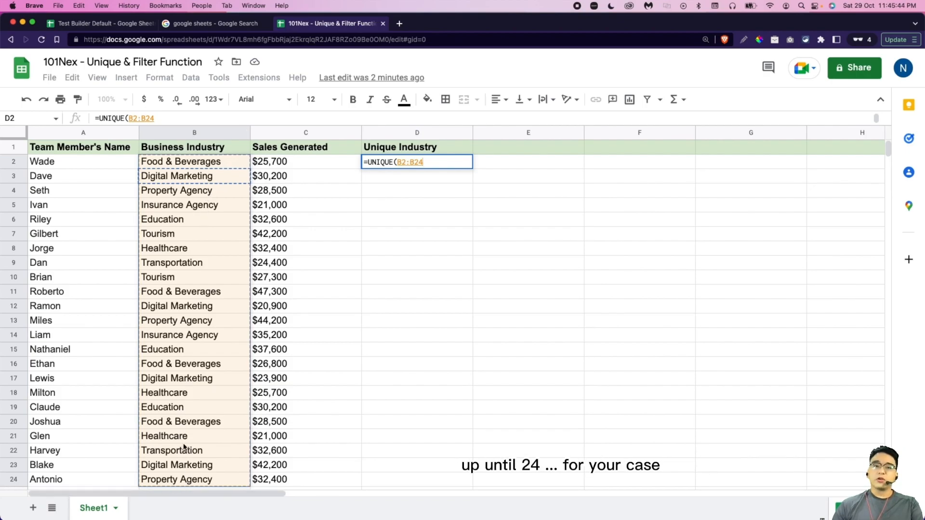
scroll(184, 447, down, 2)
scroll(30, 429, down, 6)
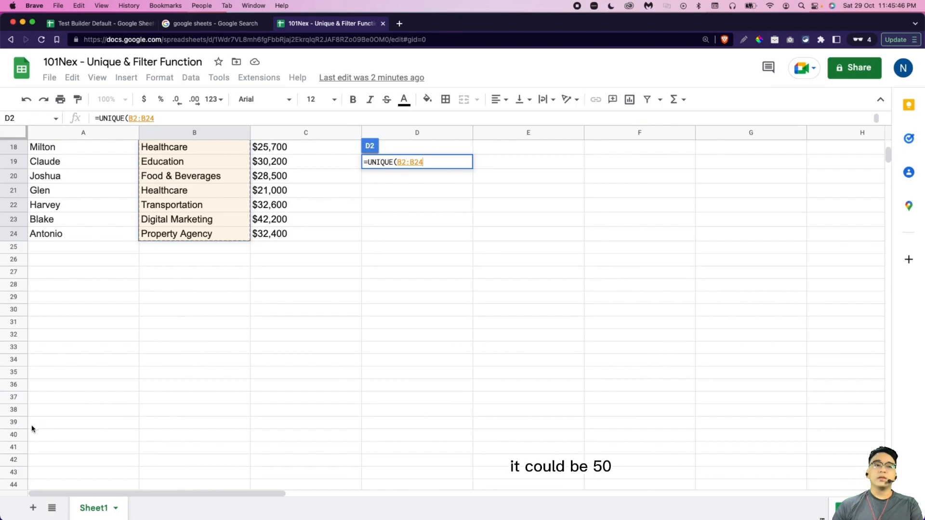
scroll(258, 423, down, 1)
scroll(258, 422, down, 1)
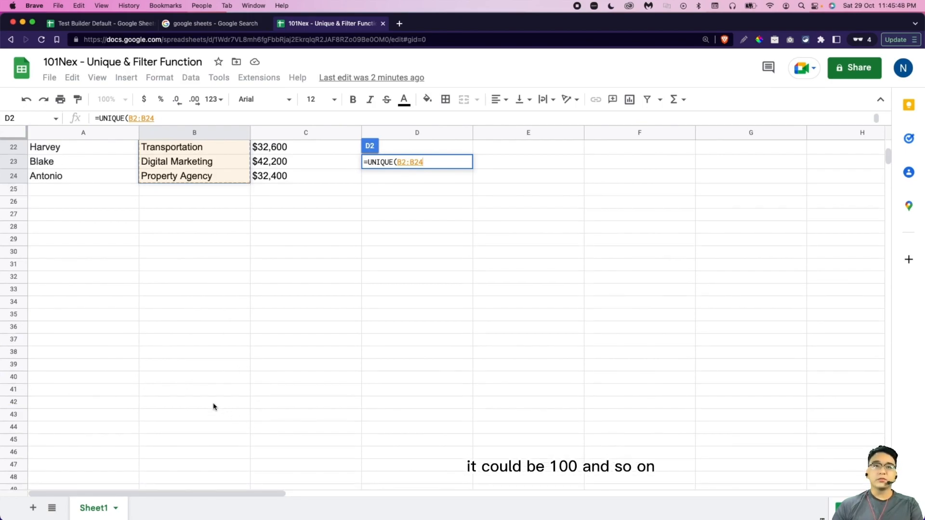
scroll(213, 406, up, 10)
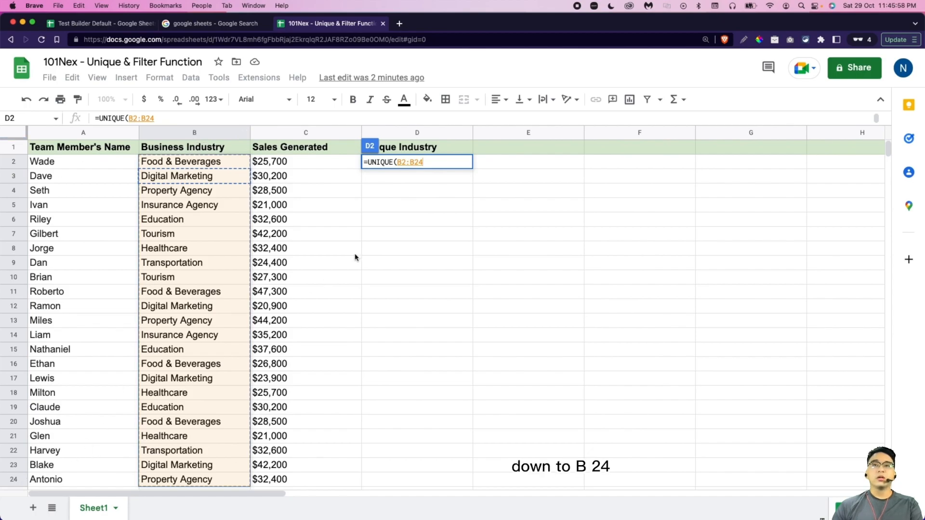
text())
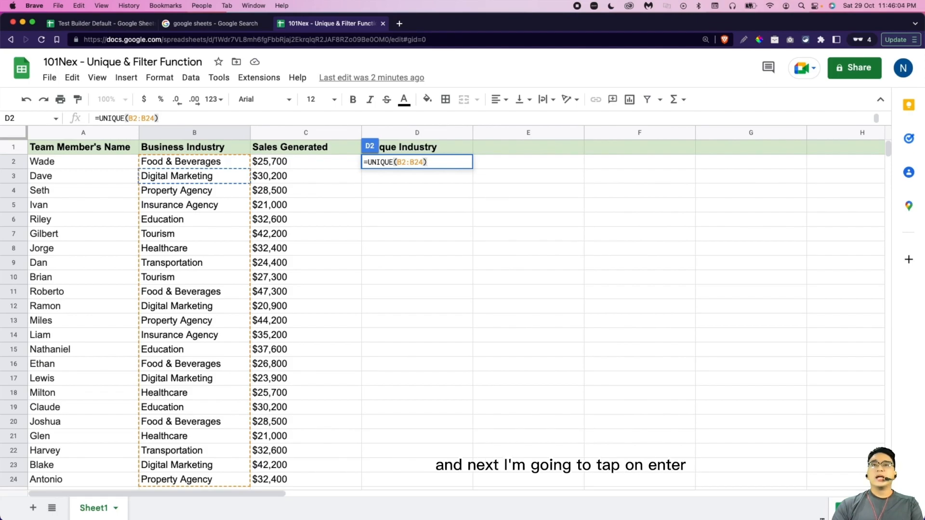
key(Return)
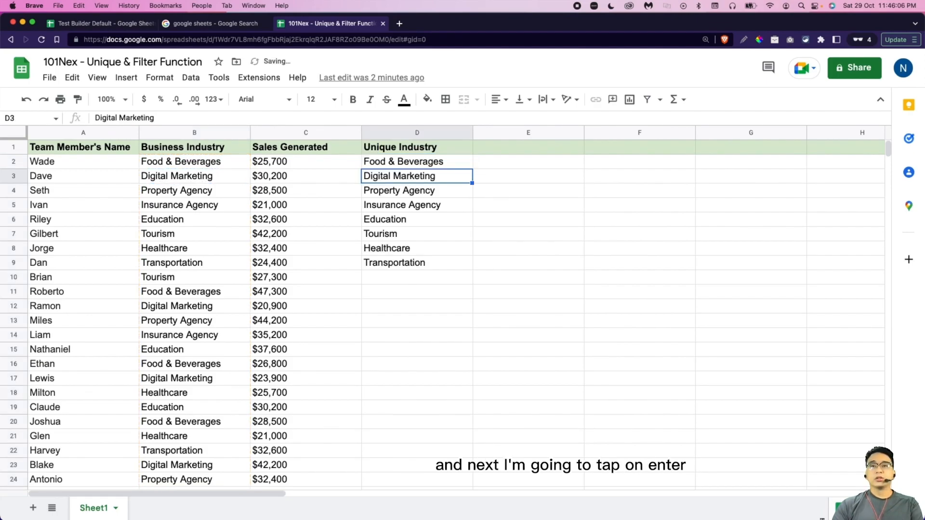
Step: Compare the unique industries in D2:D9 with the full list in the Business Industry column
click(439, 165)
drag(439, 165, 439, 265)
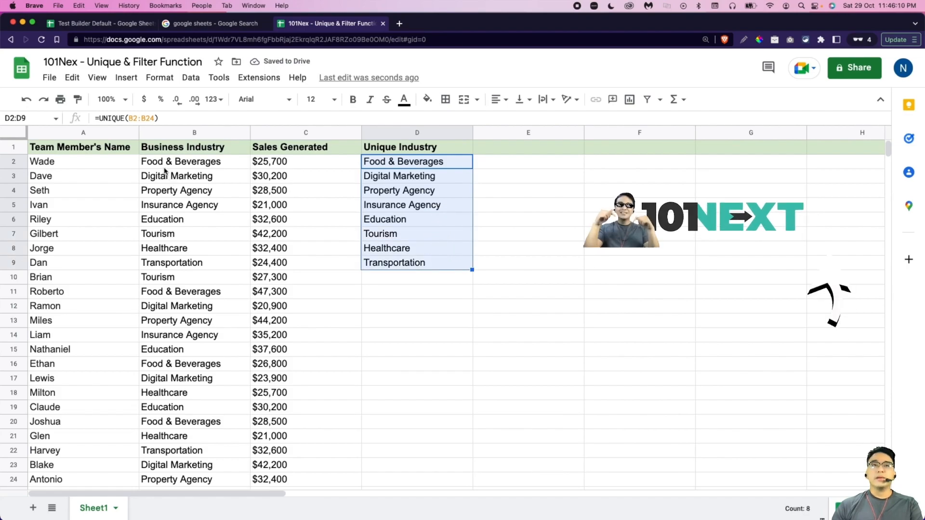
drag(195, 161, 202, 471)
click(330, 312)
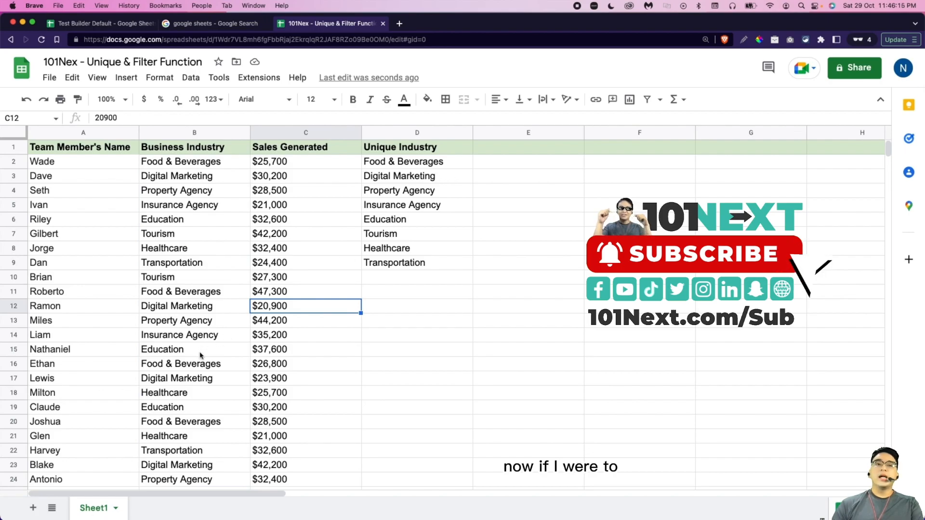
Step: Add Social Media in B25 and Metaverse in B26 below the existing business industries
scroll(186, 433, down, 2)
click(184, 451)
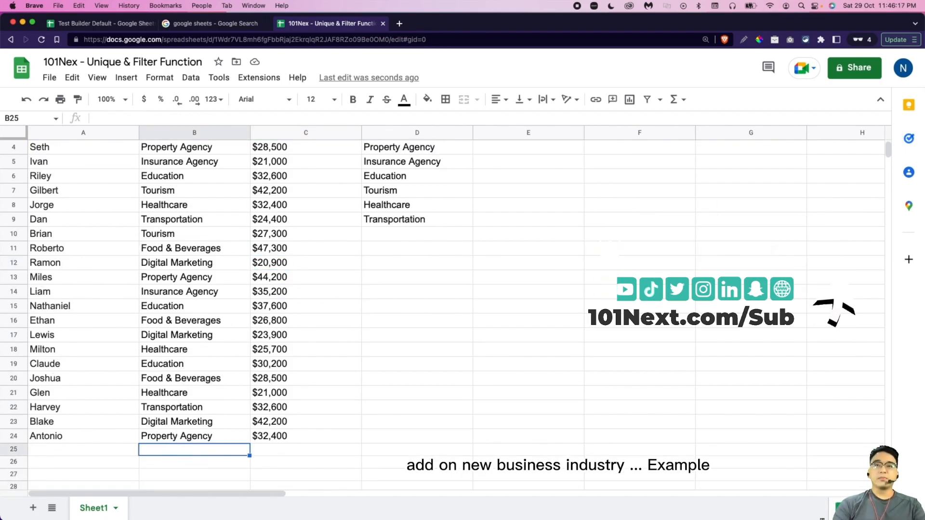
text(Social media)
key(BackSpace)
key(BackSpace)
key(BackSpace)
key(BackSpace)
key(BackSpace)
text(Media)
key(Return)
text(Metaverse)
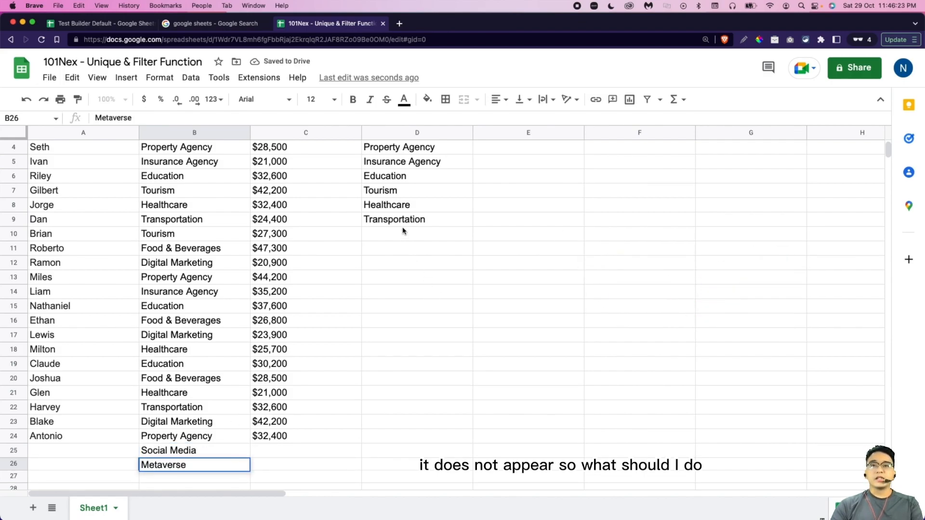
Step: Delete the two test industries from B25:B26
drag(224, 464, 223, 450)
key(Delete)
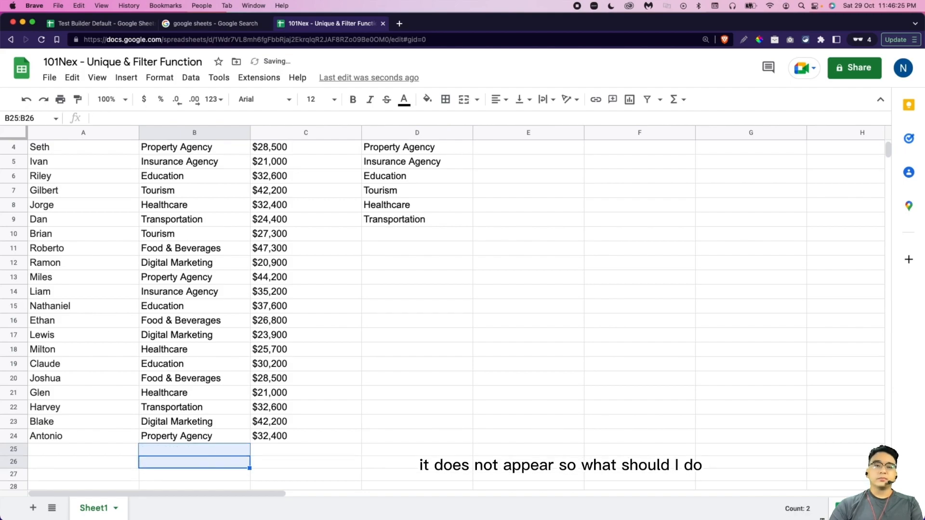
scroll(439, 294, up, 2)
Step: Clear the UNIQUE formula and its list from D2:D11 under the Unique Industry header
click(434, 219)
click(429, 161)
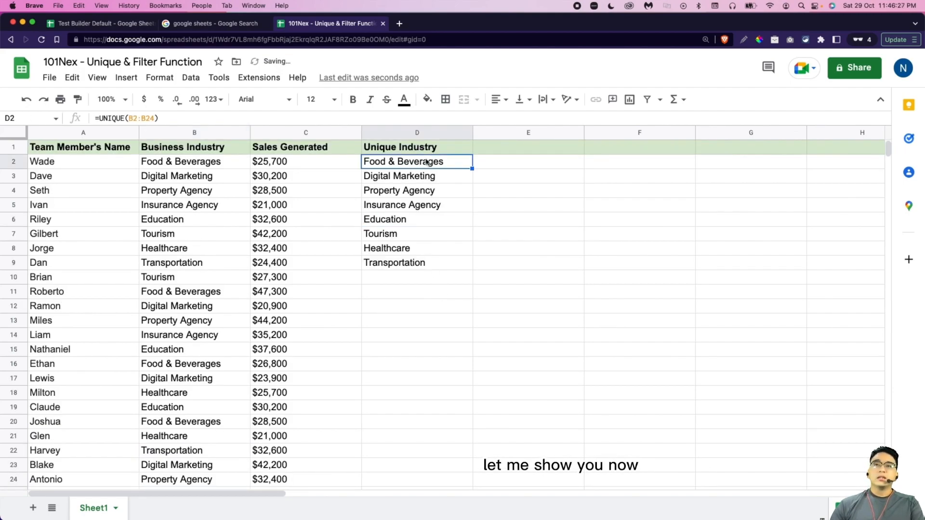
double_click(440, 161)
click(439, 219)
drag(435, 161, 439, 287)
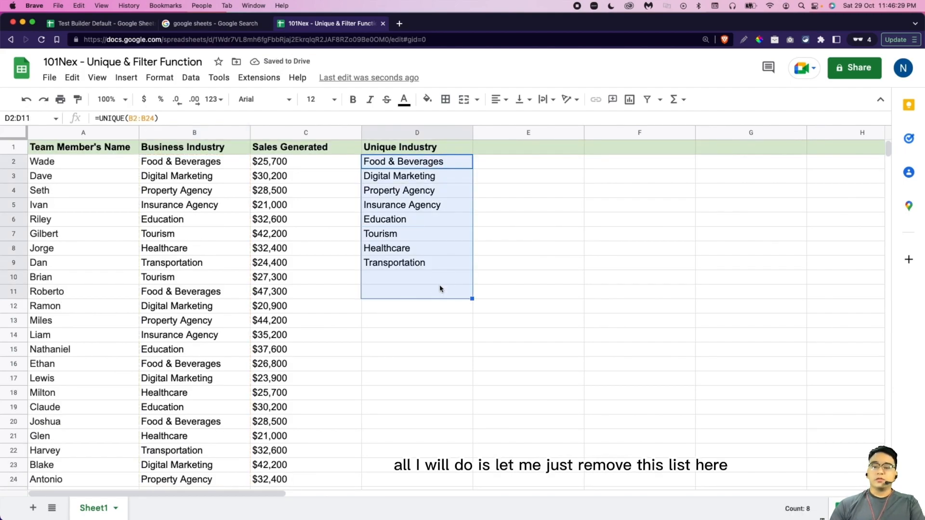
key(Delete)
click(386, 253)
Step: Enter =UNIQUE(B:B) in cell D2 so the unique list draws on the whole Business Industry column
click(384, 165)
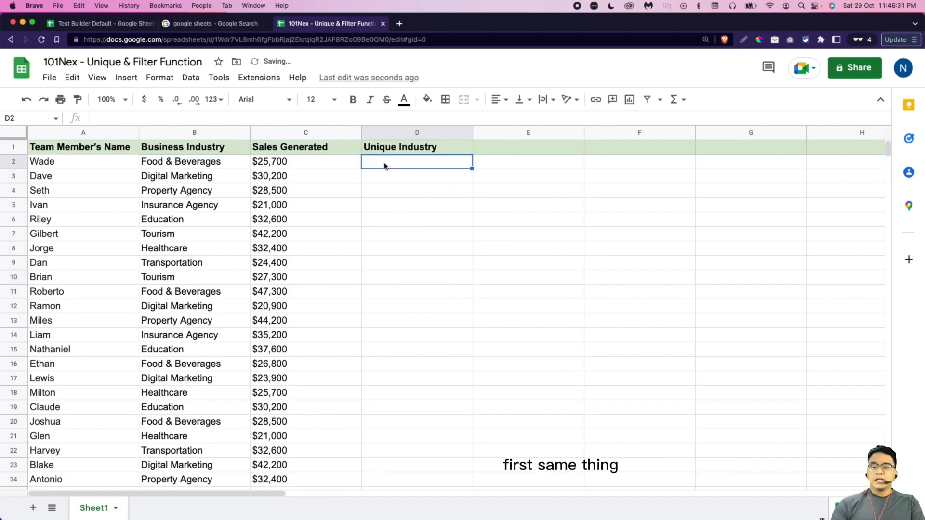
text(=UN)
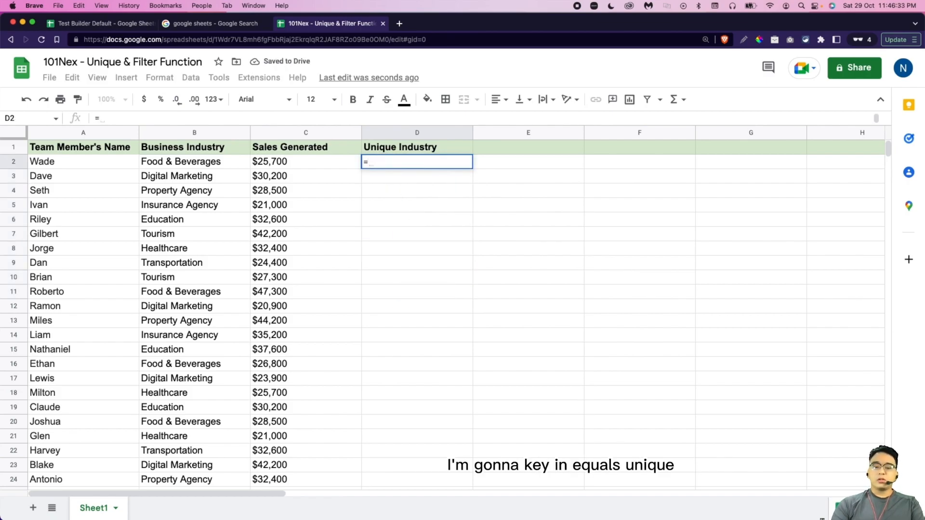
text(IQUE()
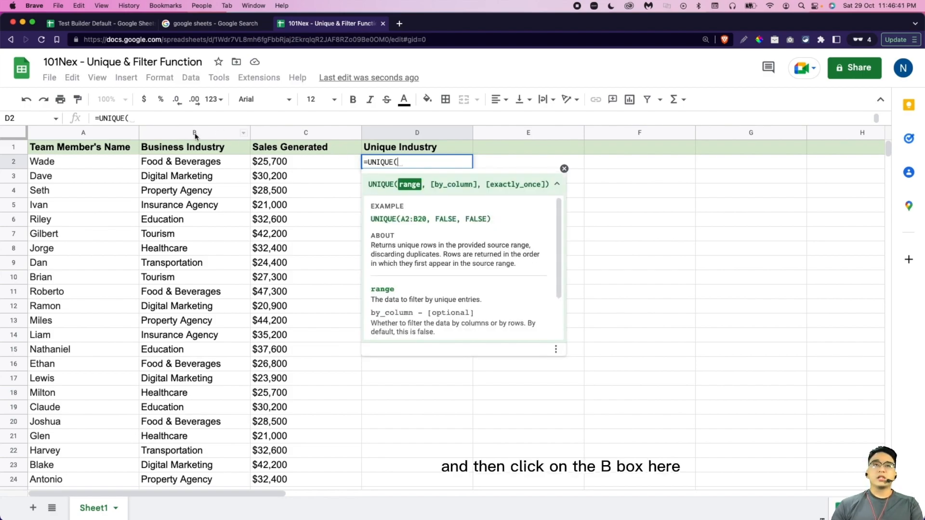
click(195, 133)
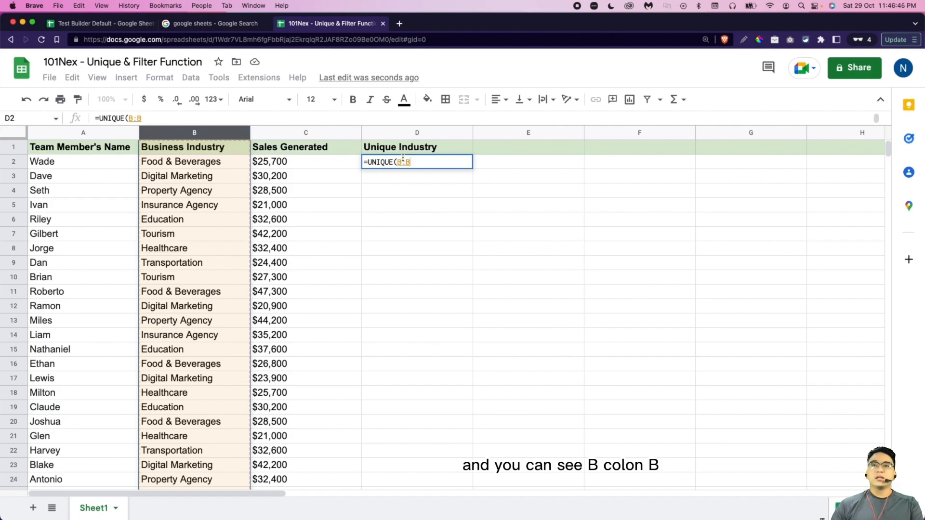
text())
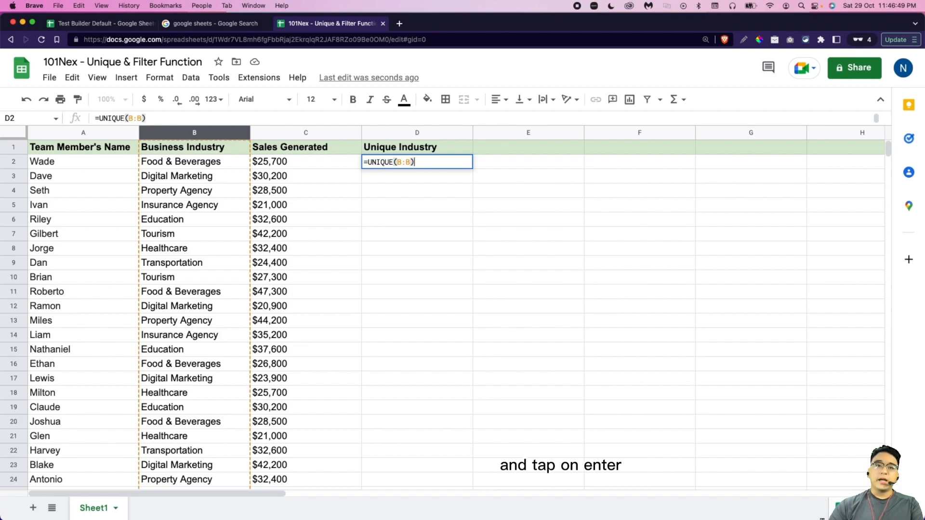
key(Return)
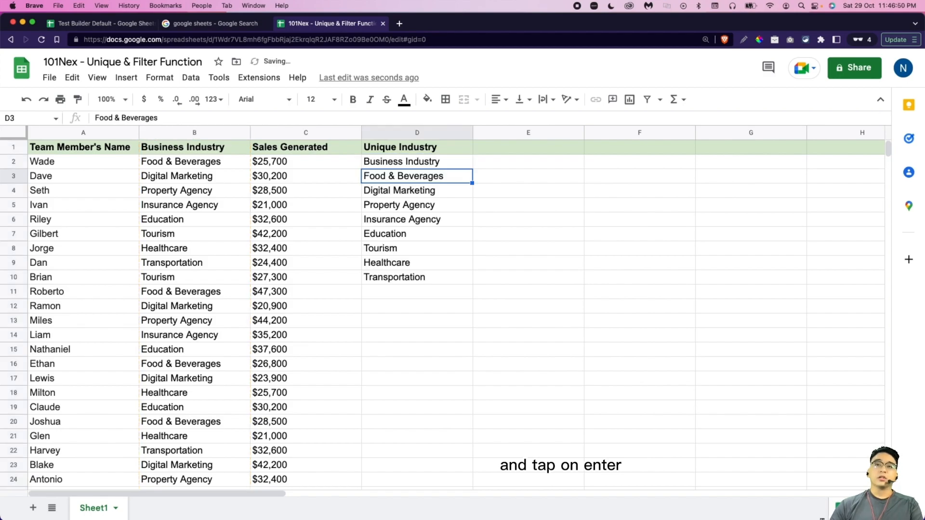
Step: Examine the header entry in D2 against column B, and the industries listed beneath it
click(399, 168)
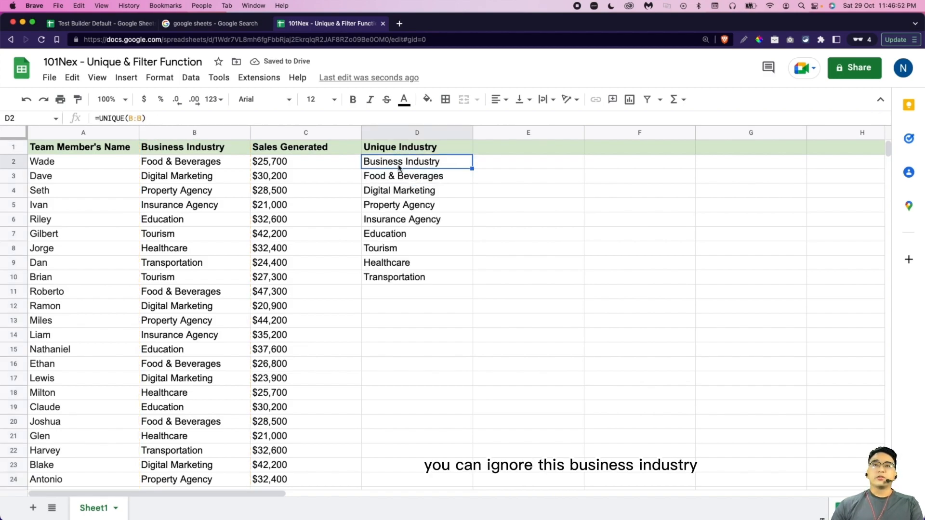
click(199, 154)
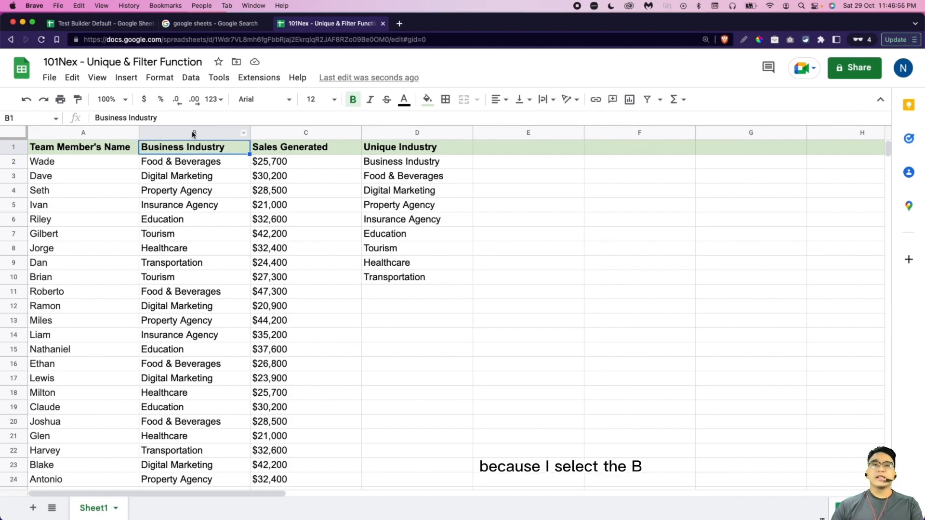
click(192, 133)
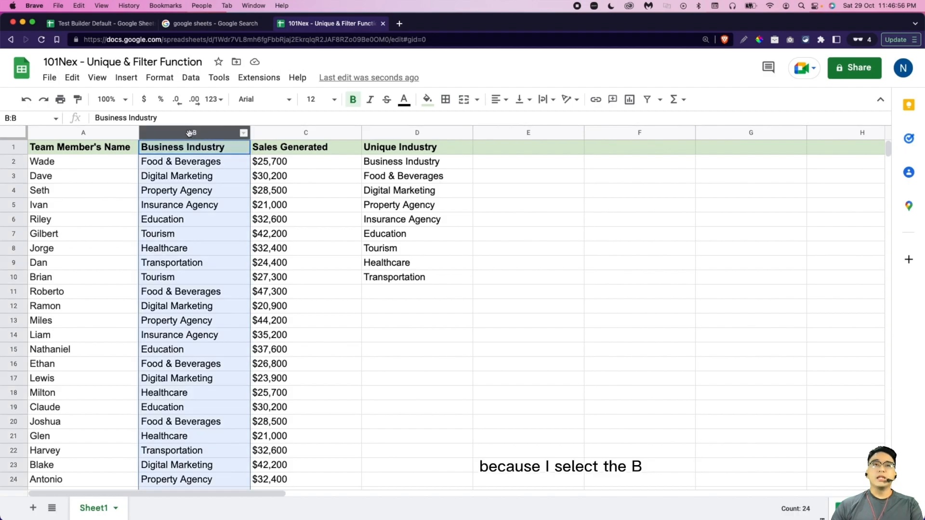
click(398, 166)
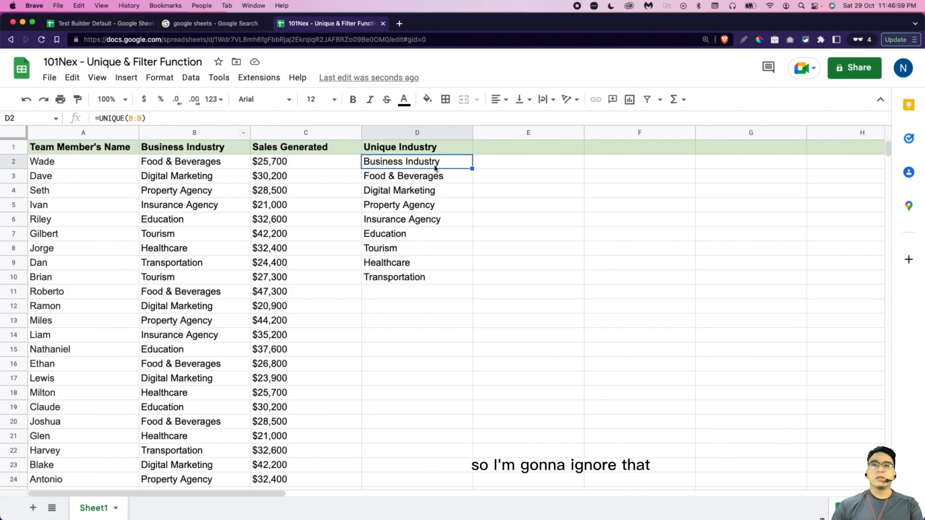
drag(402, 176, 404, 284)
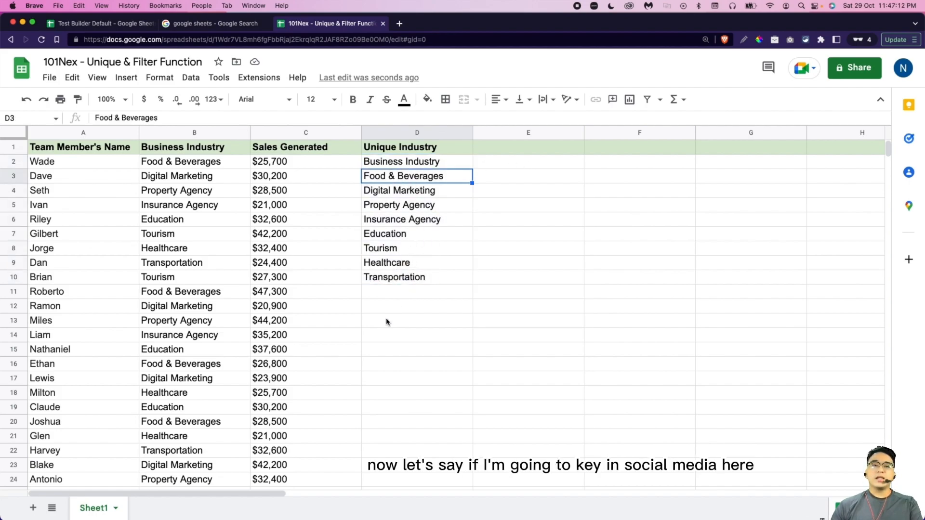
Step: Test the whole-column UNIQUE formula by entering Social Media in B25 and Metaverse in B26
scroll(366, 327, down, 3)
scroll(235, 368, up, 1)
click(190, 395)
text(S)
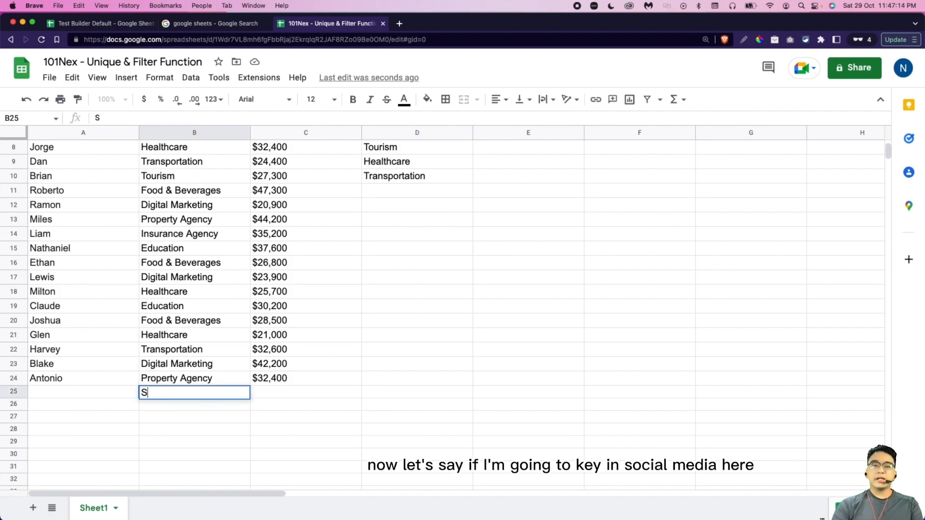
text(ocial Media)
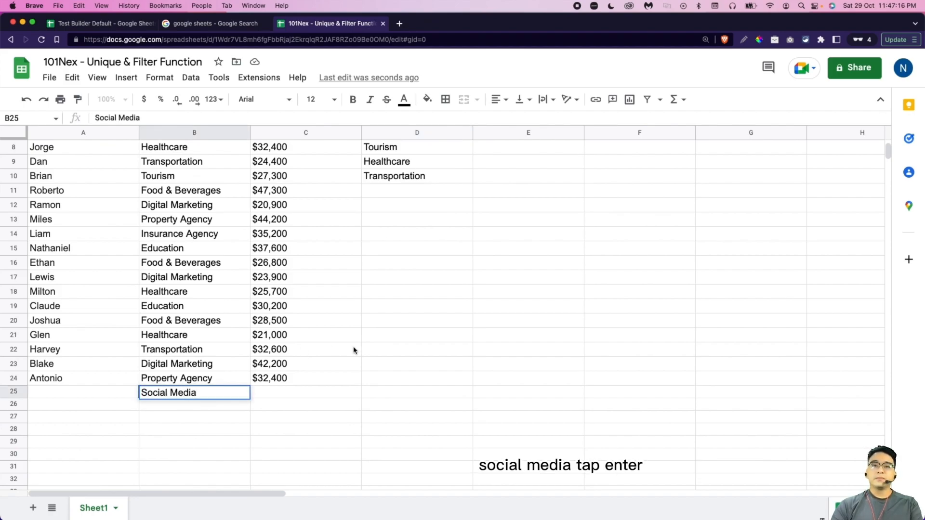
key(Return)
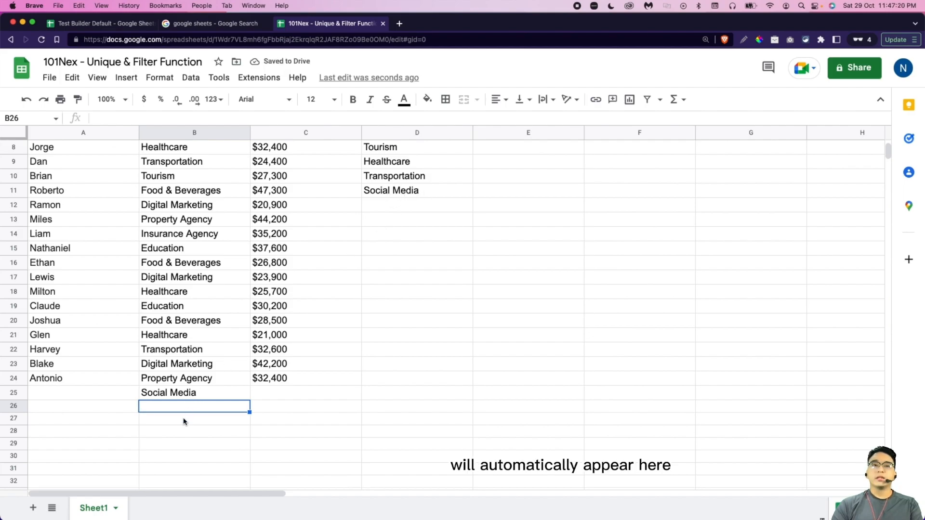
text(Met)
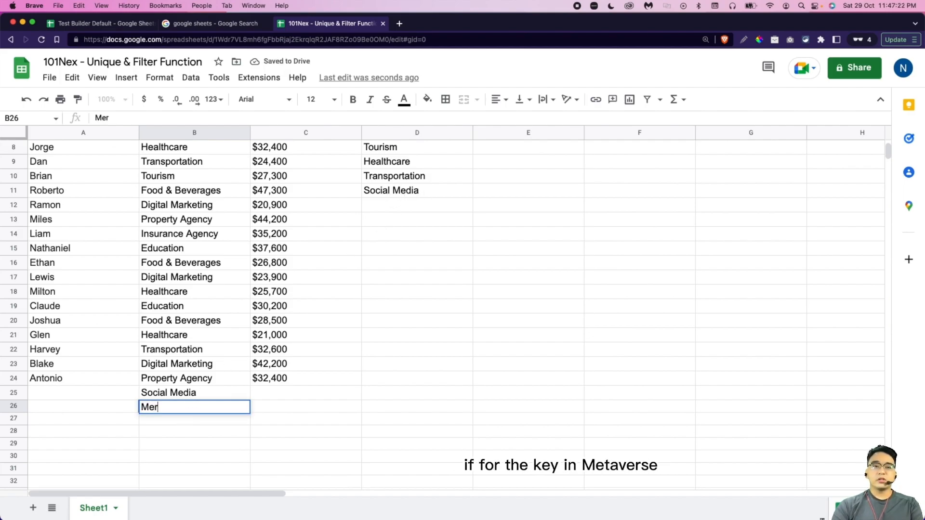
text(averse)
key(Return)
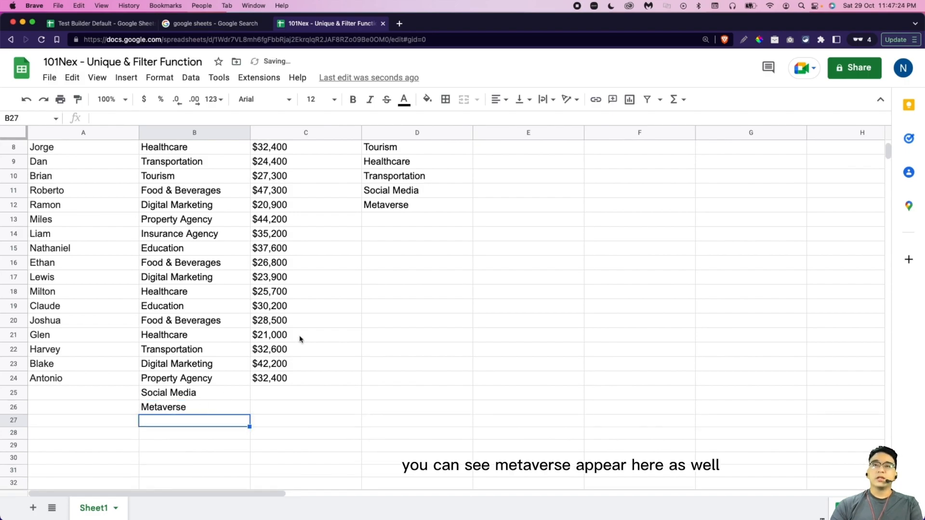
Step: Remove the Social Media and Metaverse test entries from the end of the Business Industry column
drag(193, 392, 192, 407)
key(Delete)
scroll(391, 348, up, 3)
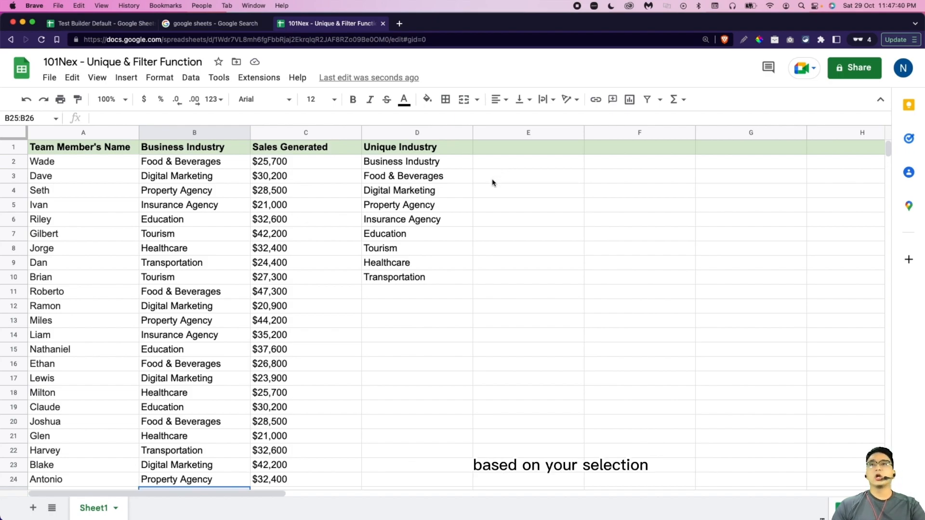
Step: Copy Digital Marketing from the Unique Industry list in D4 into cell E2 as the filter criterion
click(493, 163)
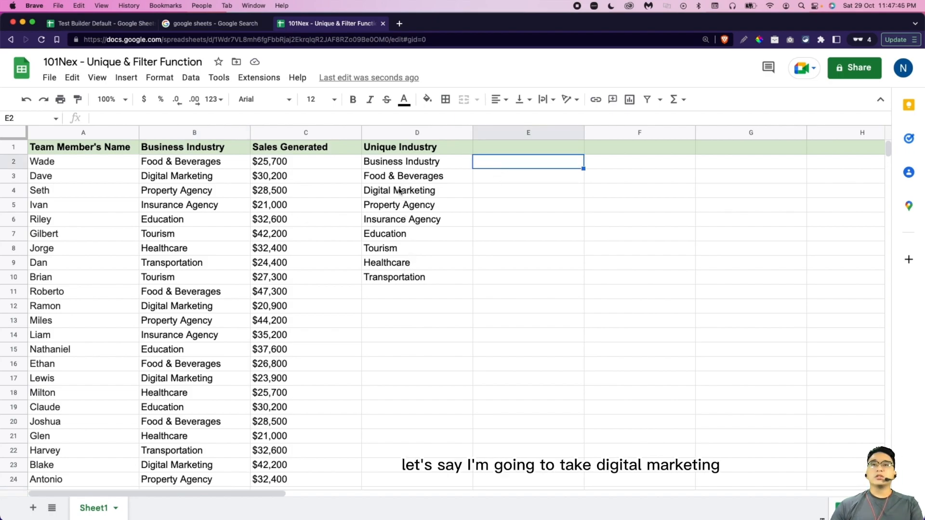
click(399, 191)
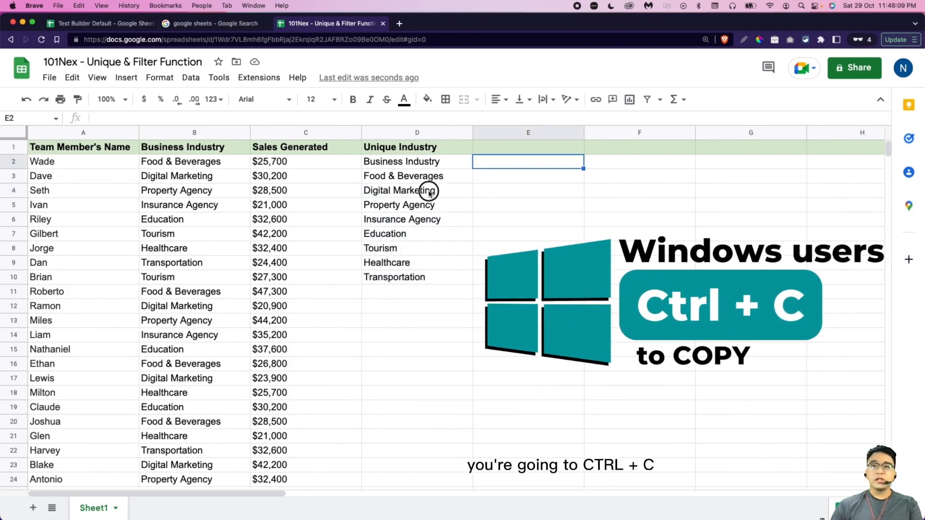
click(430, 193)
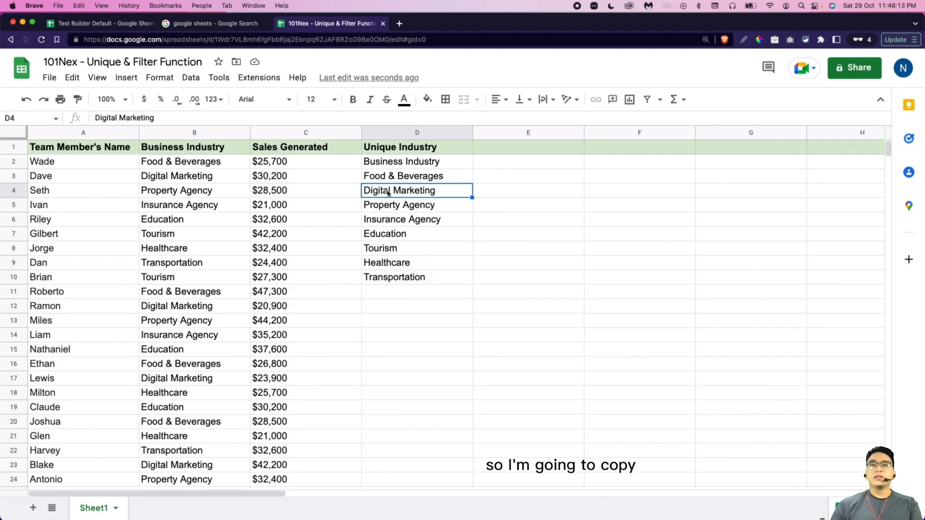
key(super+c)
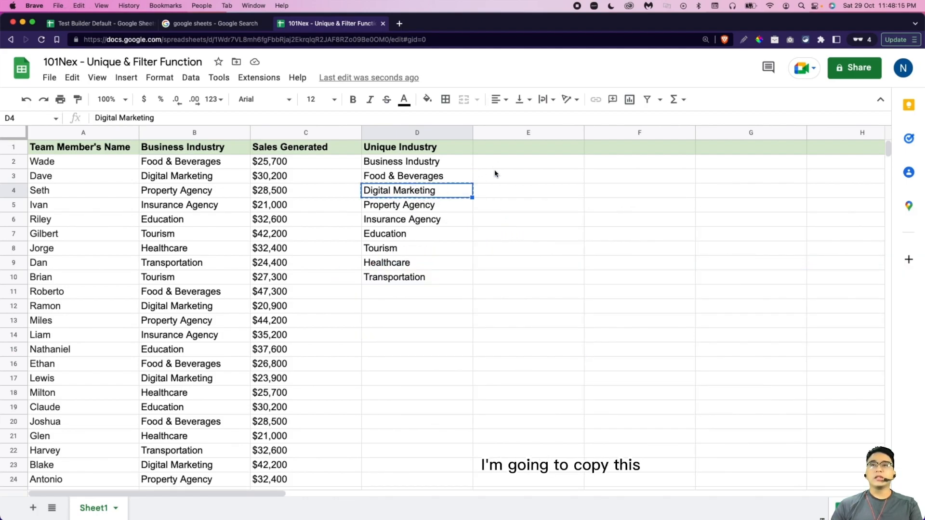
click(507, 164)
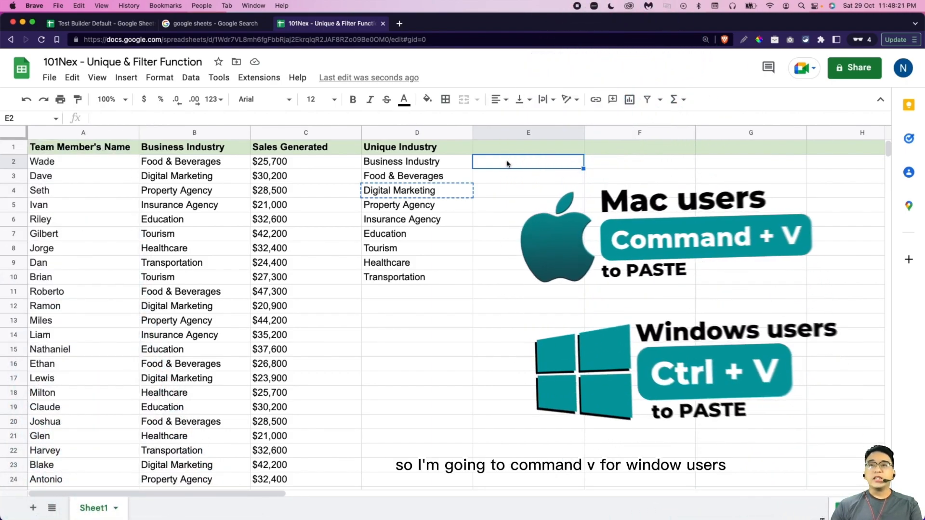
key(super+v)
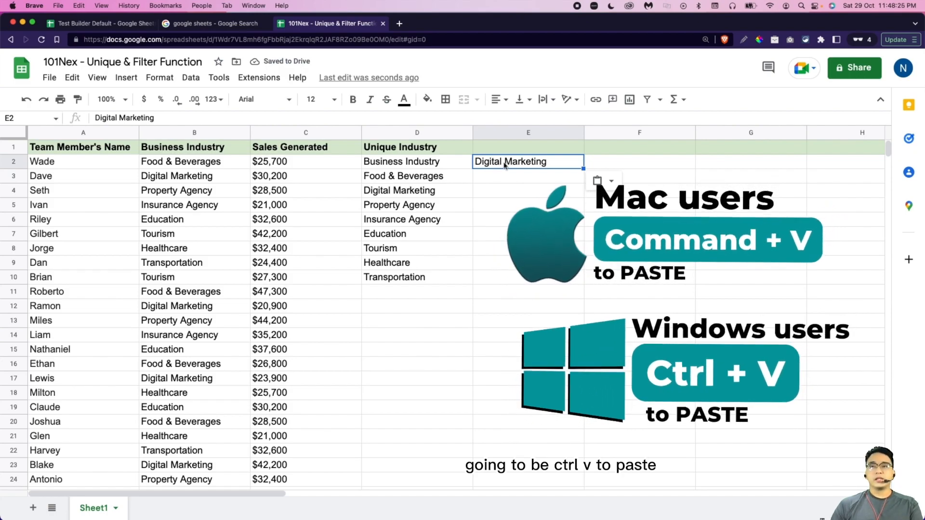
click(420, 191)
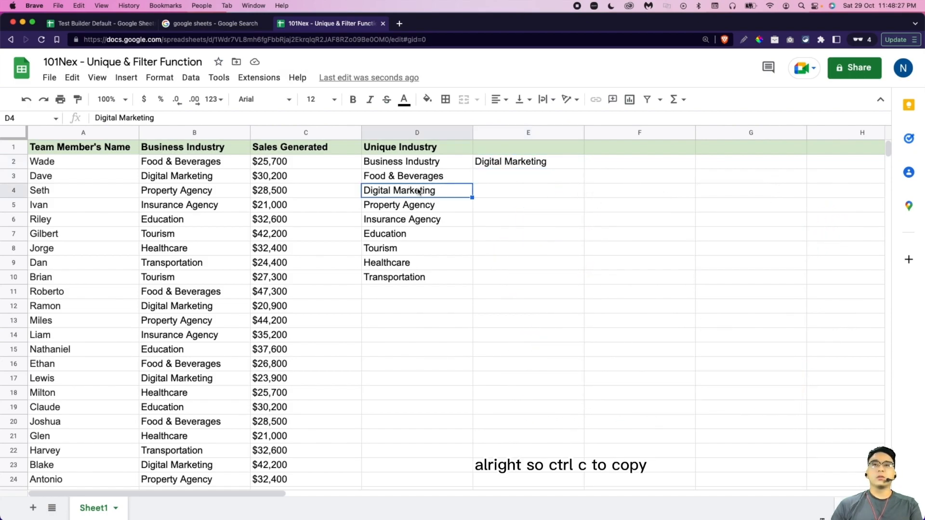
click(507, 162)
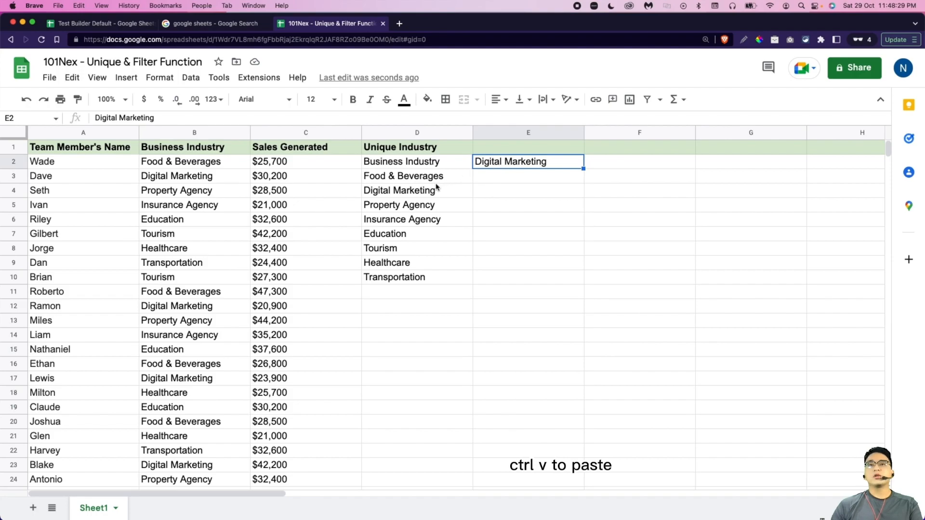
click(408, 190)
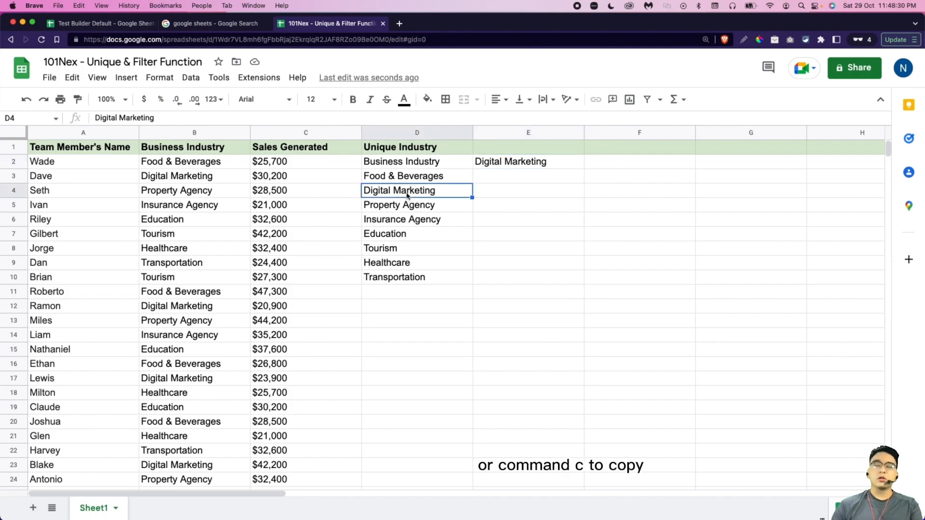
click(517, 165)
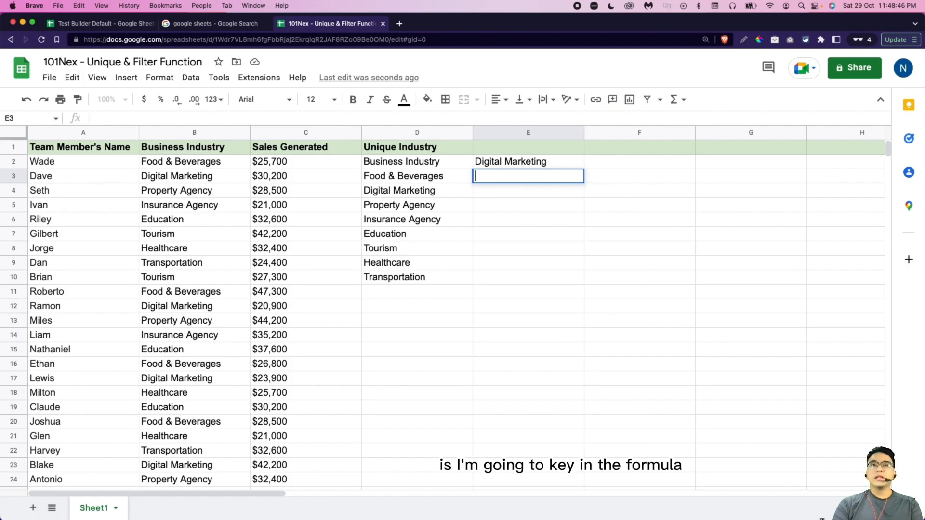
Step: Enter =filter(A2:C24,B2:B24=E2) in E3 to extract the sales rows matching the industry in E2
text(=)
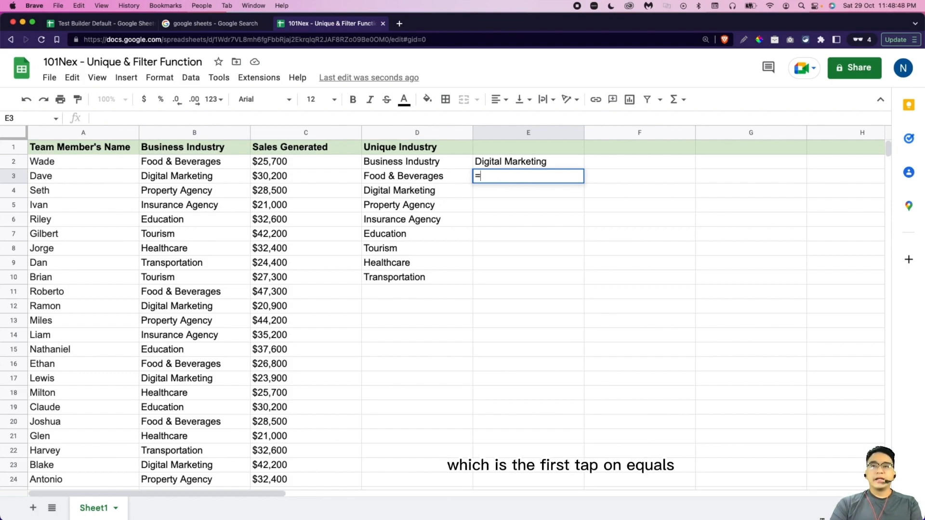
text(filter()
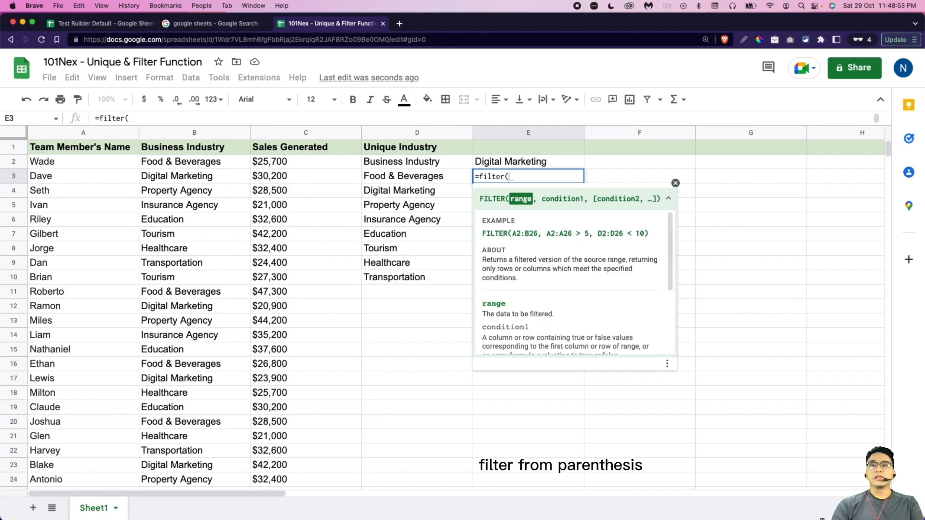
drag(43, 165, 307, 482)
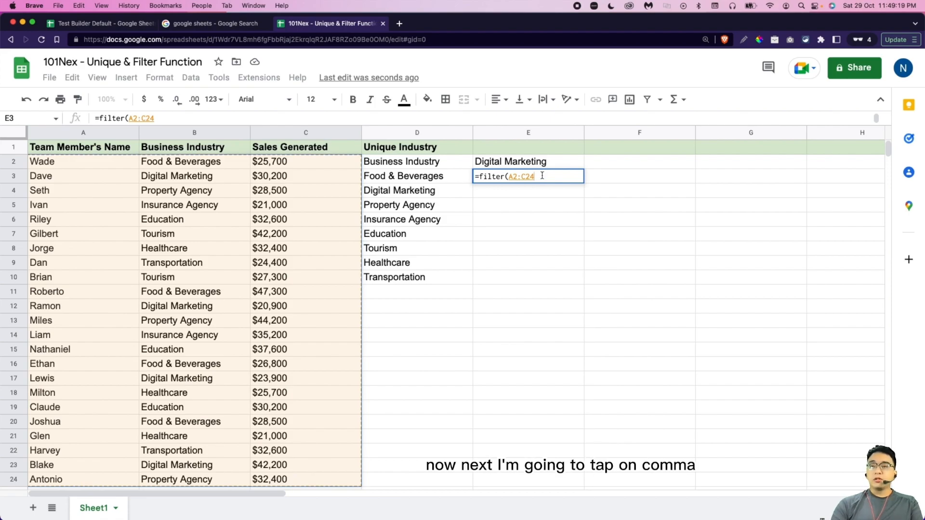
text(,)
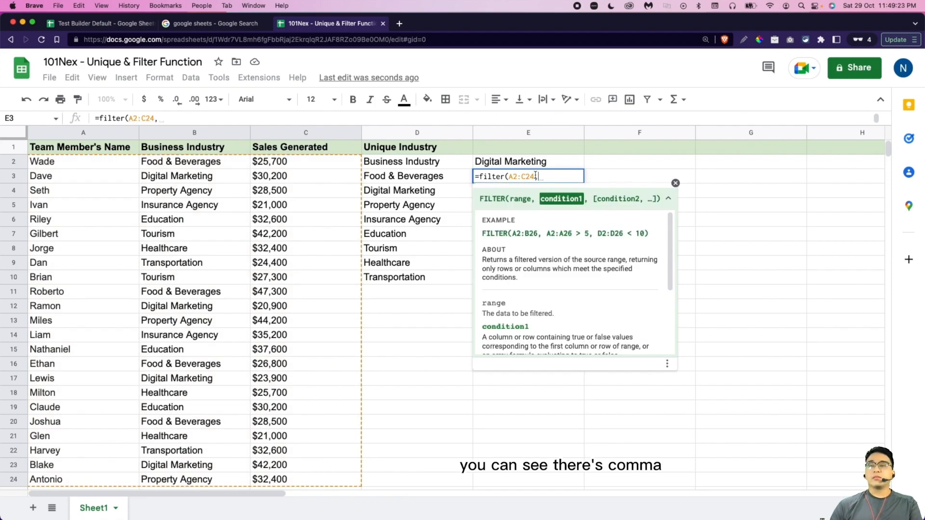
drag(194, 164, 186, 478)
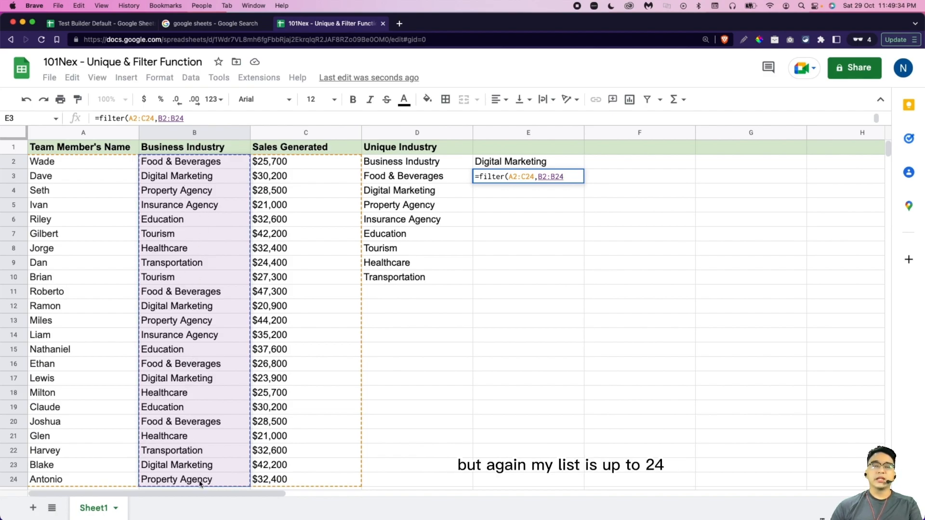
scroll(200, 484, down, 1)
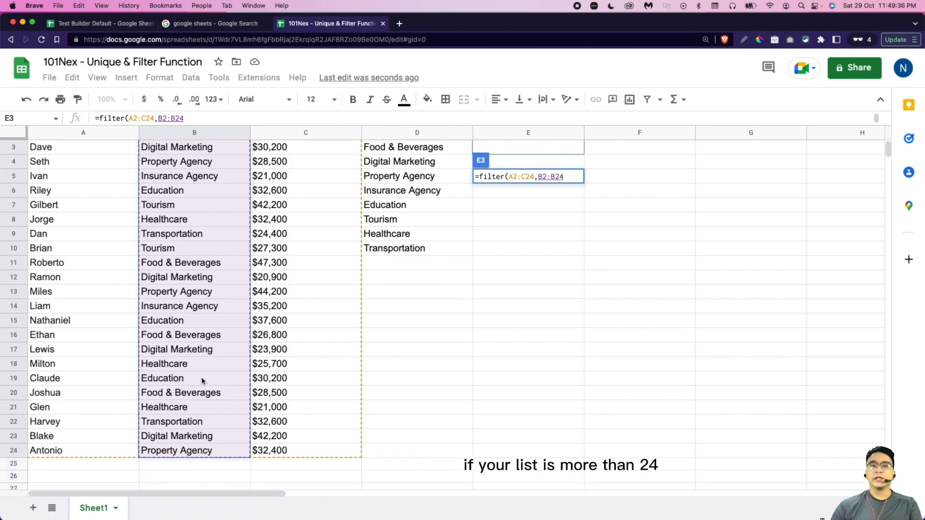
scroll(202, 381, down, 1)
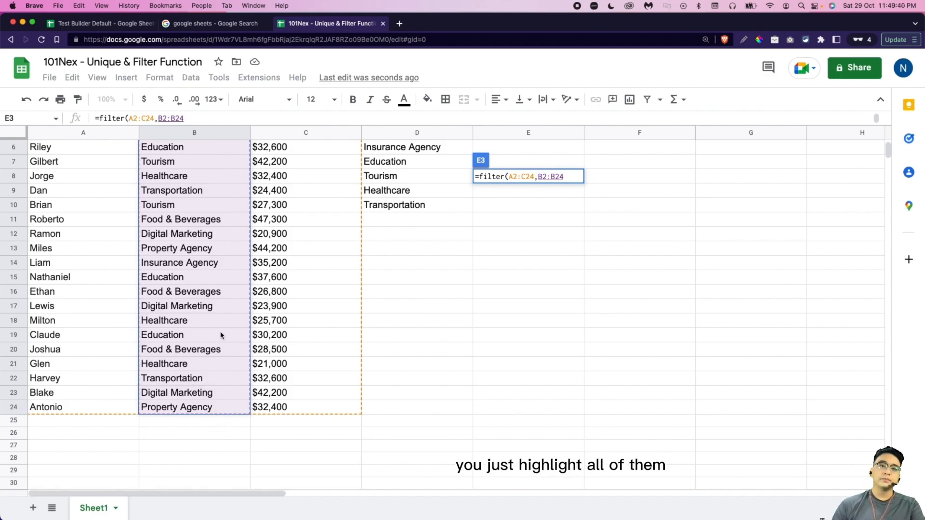
scroll(222, 335, up, 2)
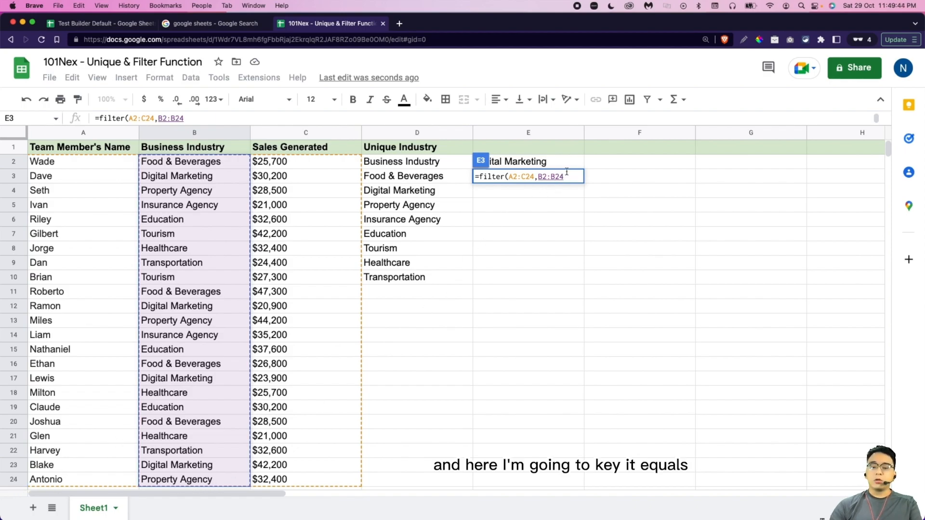
text(=)
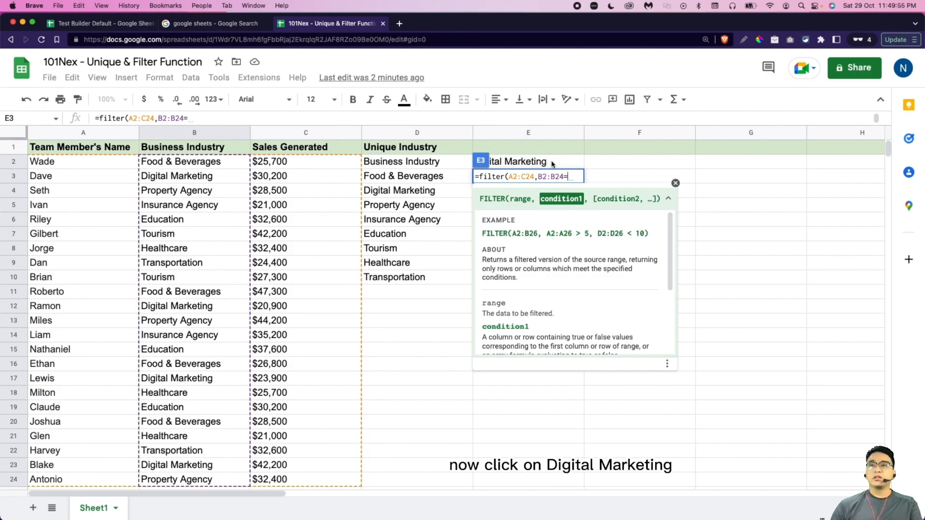
click(554, 165)
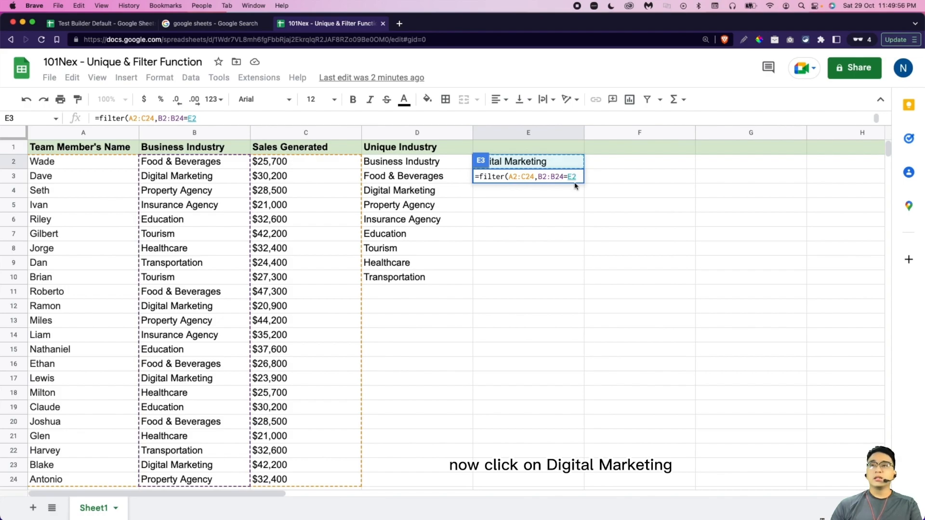
text())
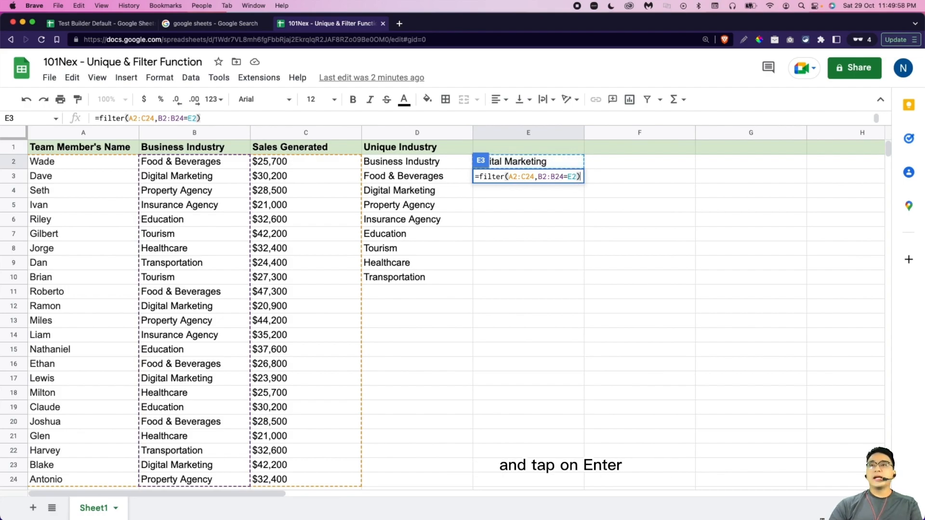
key(Return)
Step: Examine the team members, industries and sales amounts in the filtered rows in columns E to G
drag(558, 178, 722, 218)
click(667, 205)
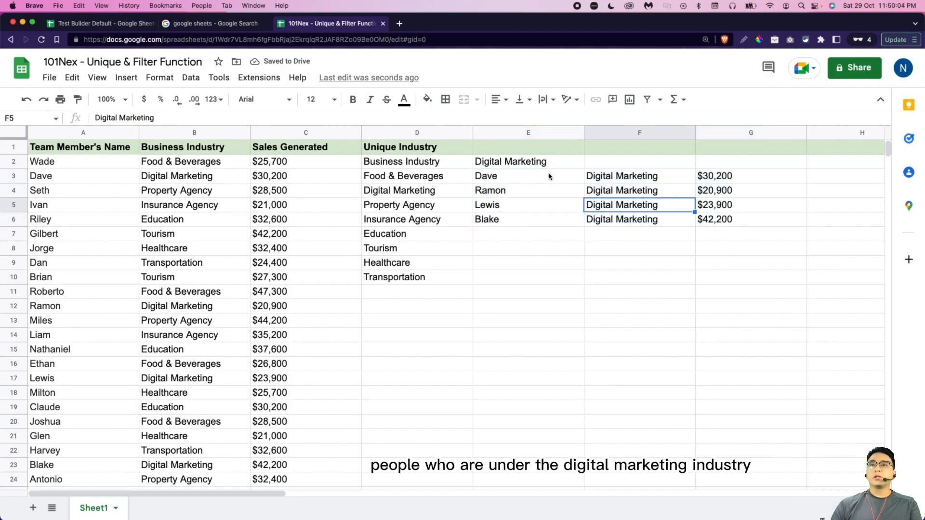
drag(609, 178, 613, 217)
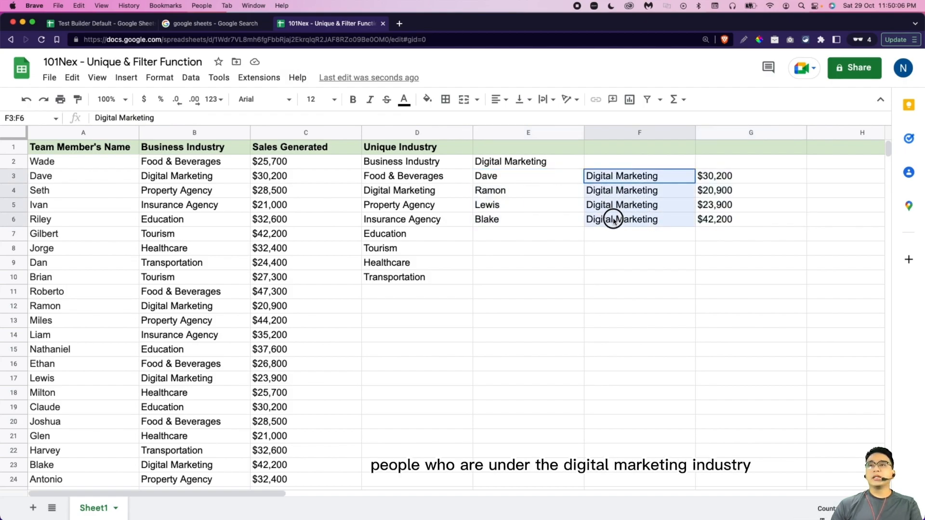
scroll(586, 208, down, 1)
scroll(511, 169, up, 1)
click(515, 175)
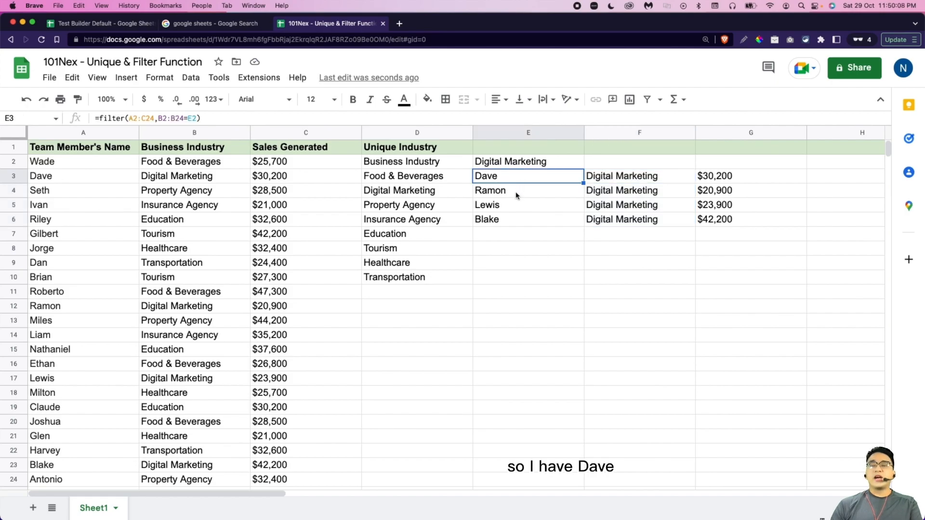
click(518, 197)
click(519, 205)
click(520, 220)
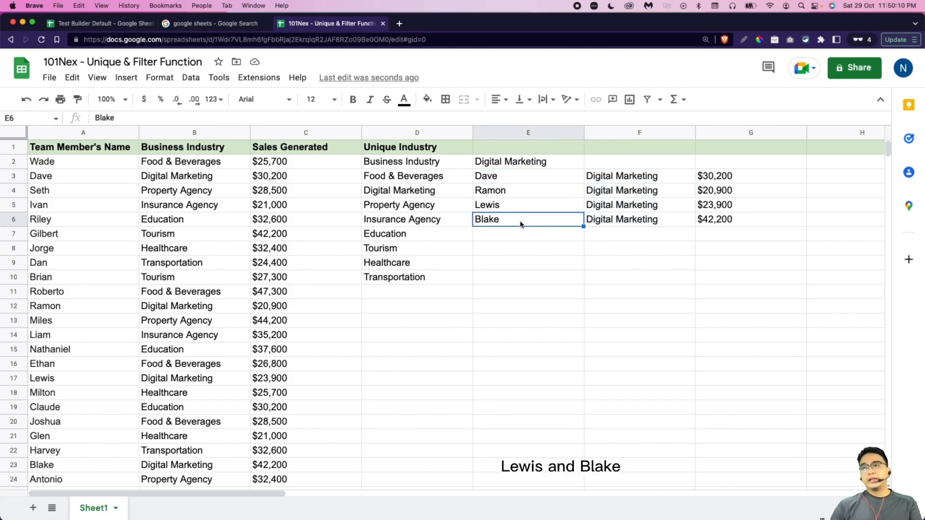
drag(716, 177, 716, 223)
drag(525, 178, 526, 225)
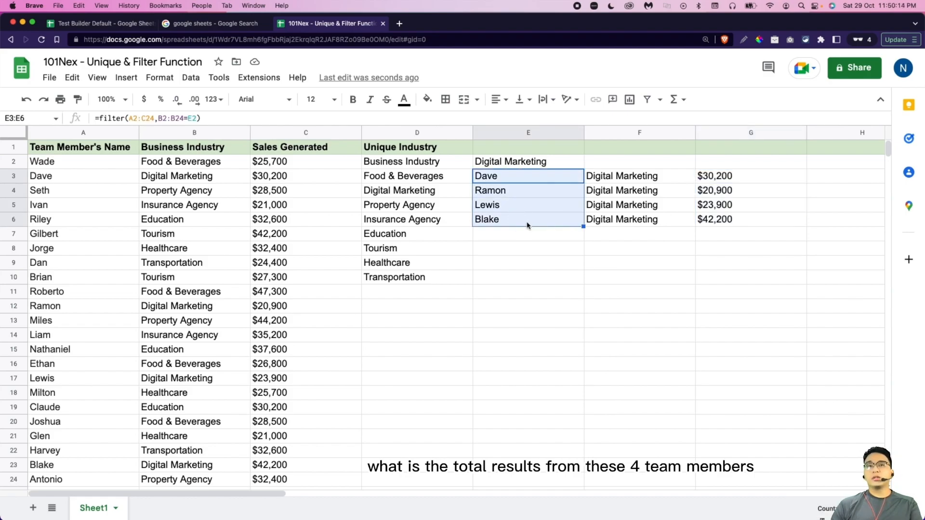
Step: Total the filtered sales amounts in G8 with =SUM(G3:G6) and check the team members and amounts it covers
click(721, 247)
text(=)
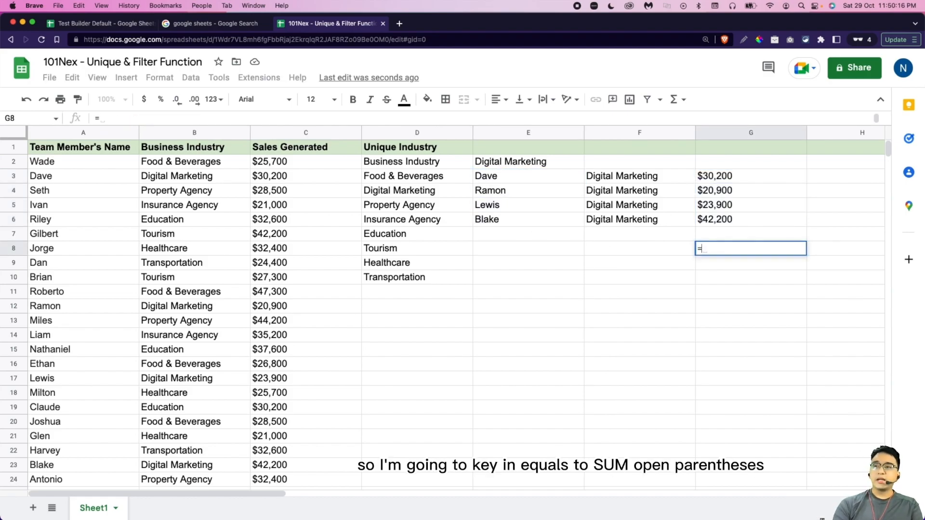
text(SUM()
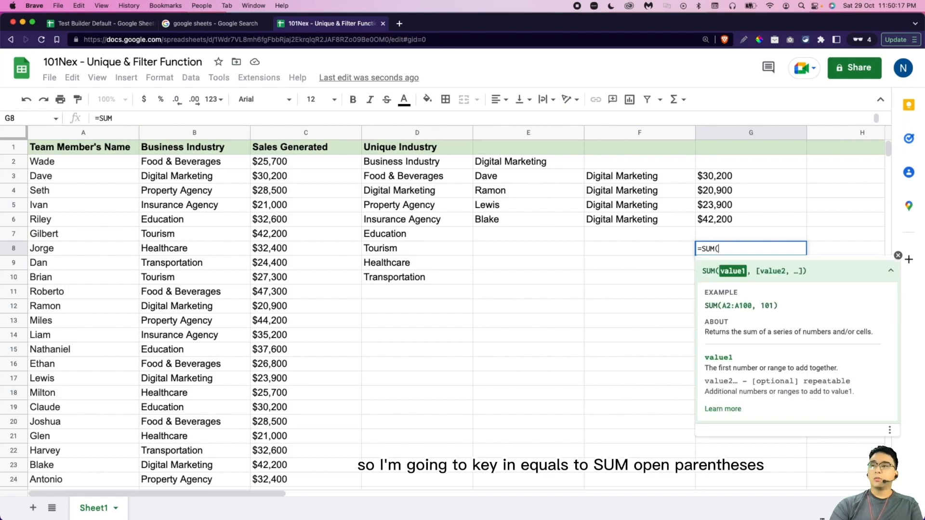
drag(728, 177, 728, 220)
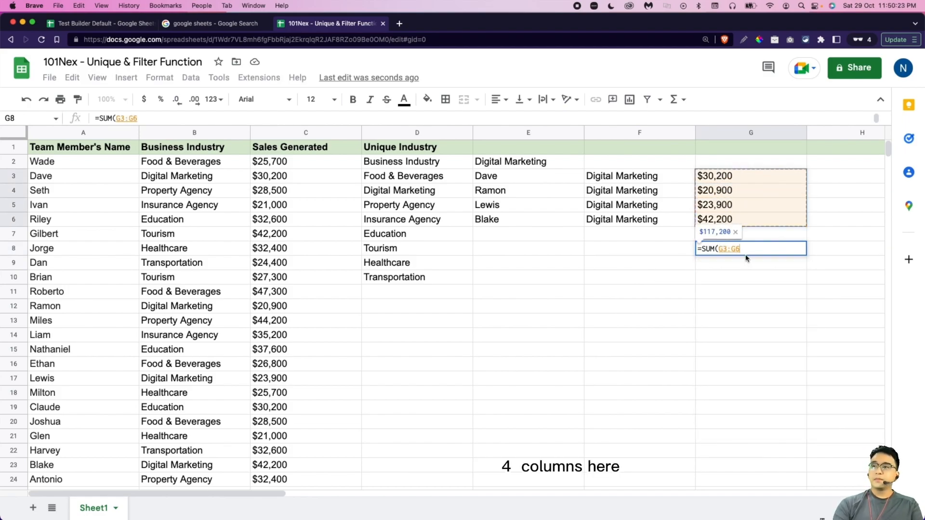
text())
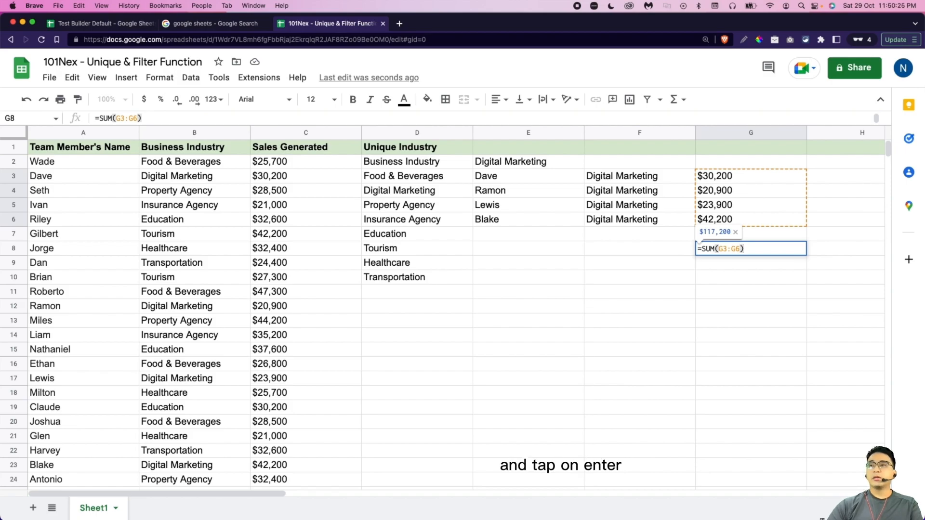
key(Return)
click(731, 250)
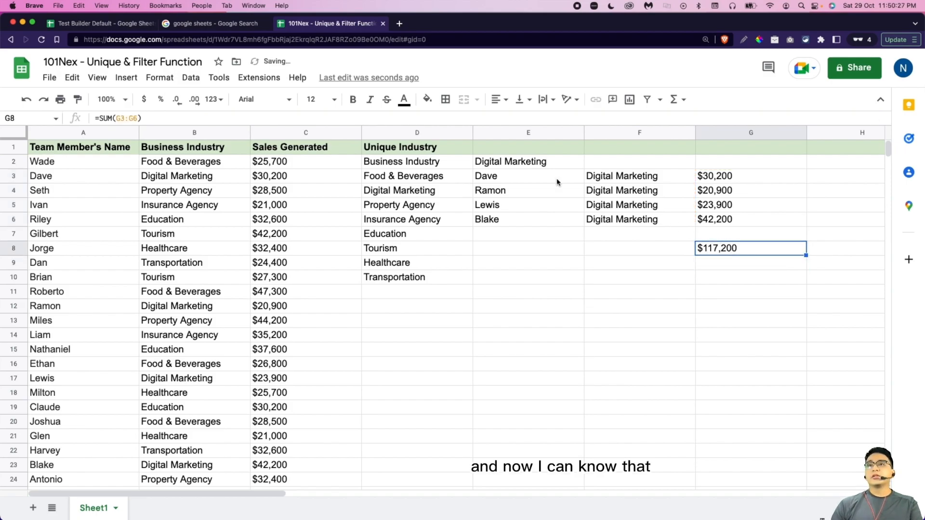
drag(512, 173, 510, 218)
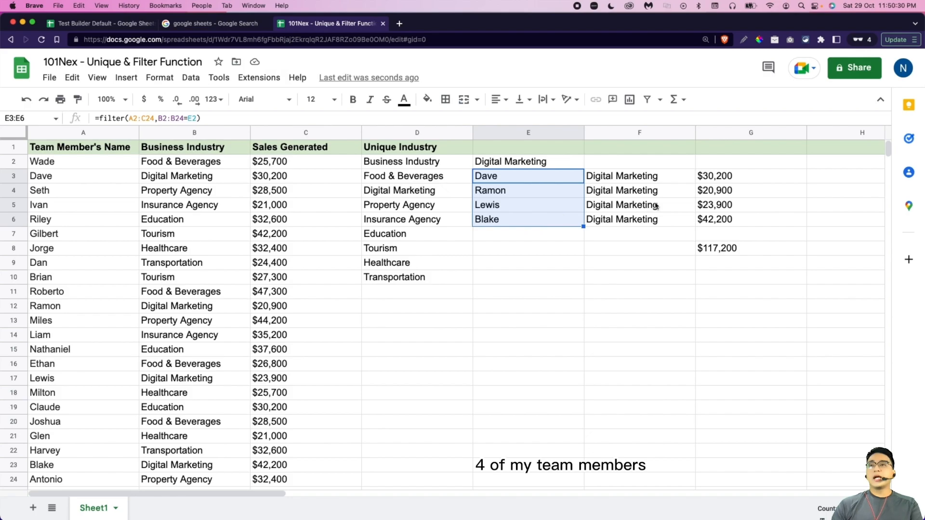
drag(713, 177, 724, 225)
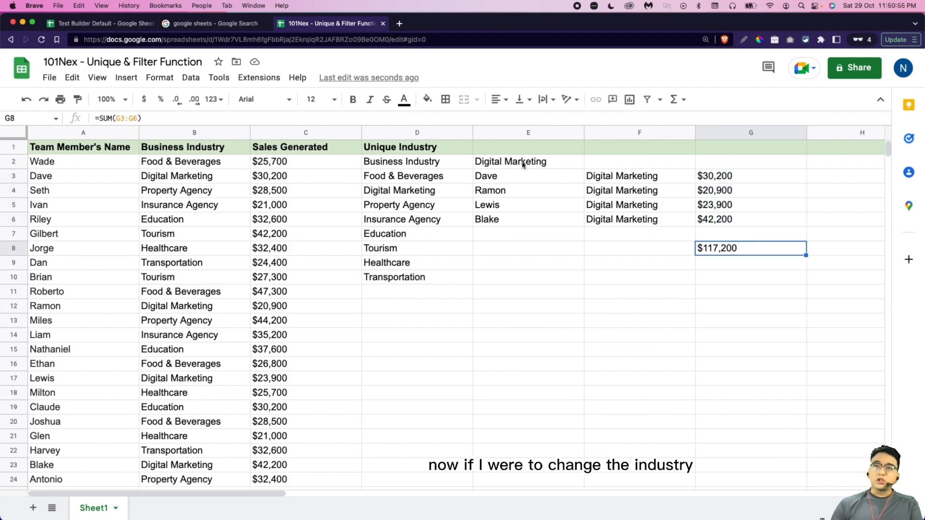
Step: Change the filter criterion in E2 to Tourism and check the filtered rows and the total in G8
click(524, 164)
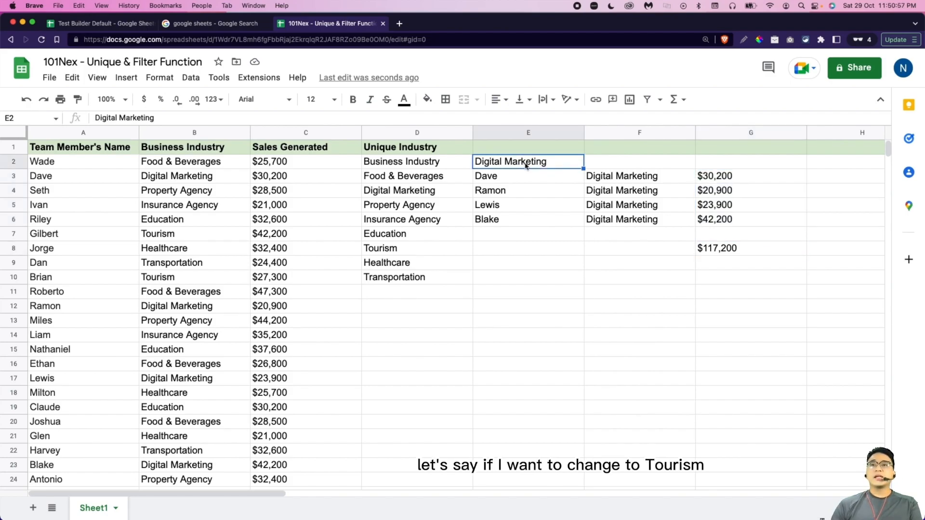
double_click(525, 163)
key(super+a)
text(Tourism)
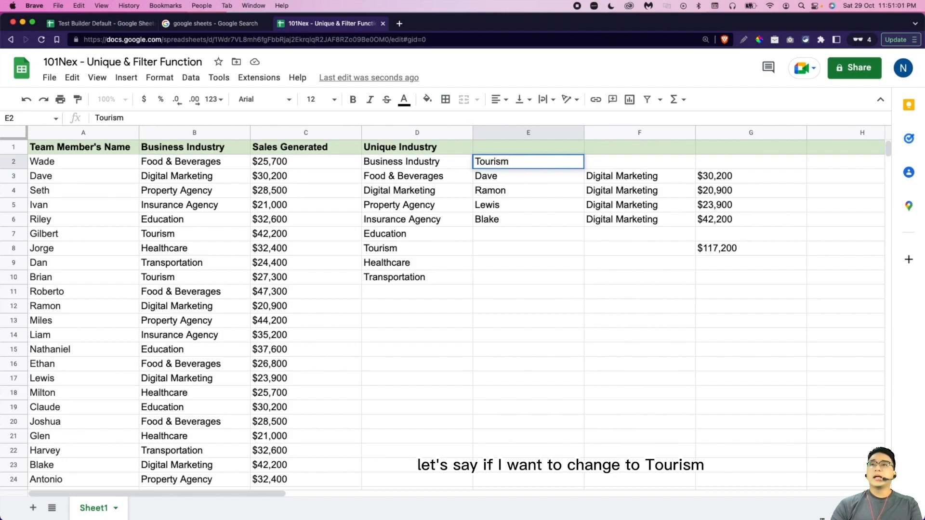
key(Return)
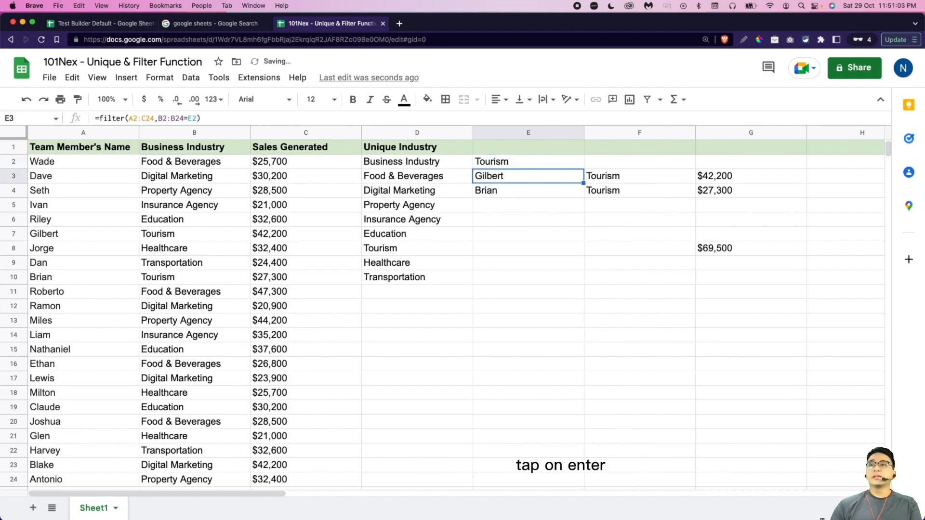
drag(550, 175, 728, 191)
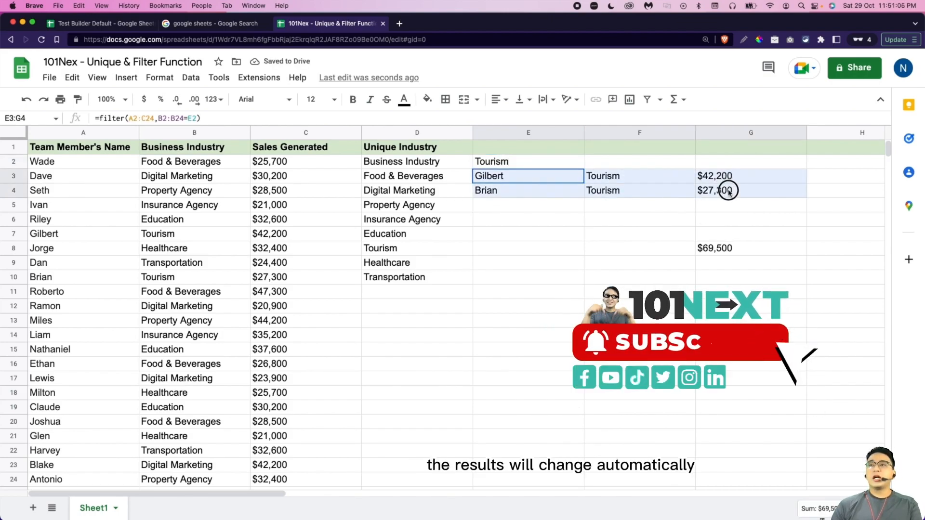
click(721, 247)
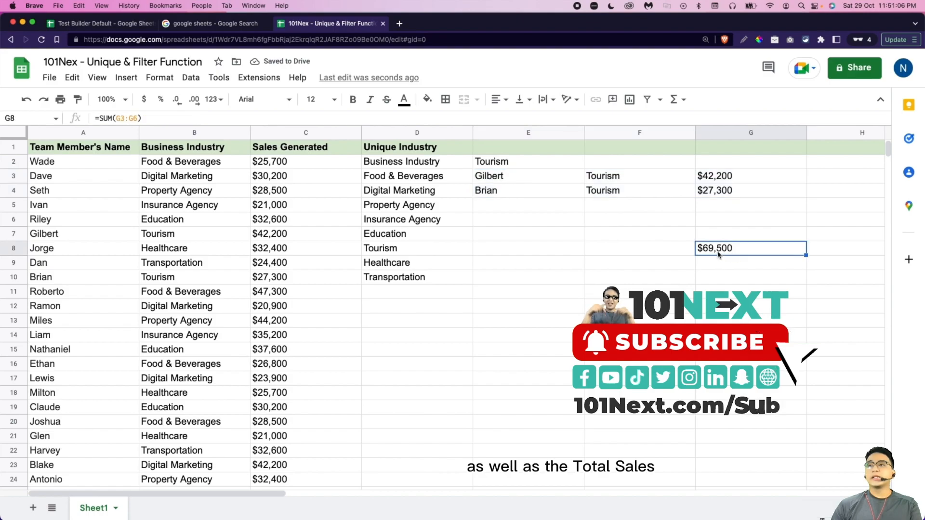
Step: Label the sales total by entering "Total Sales:" in F8
click(658, 247)
text(Total )
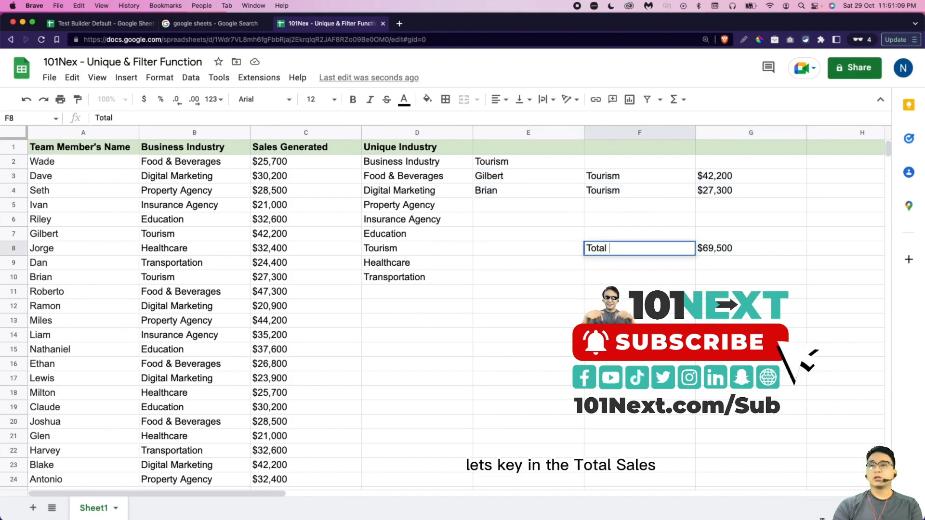
text(Sales:)
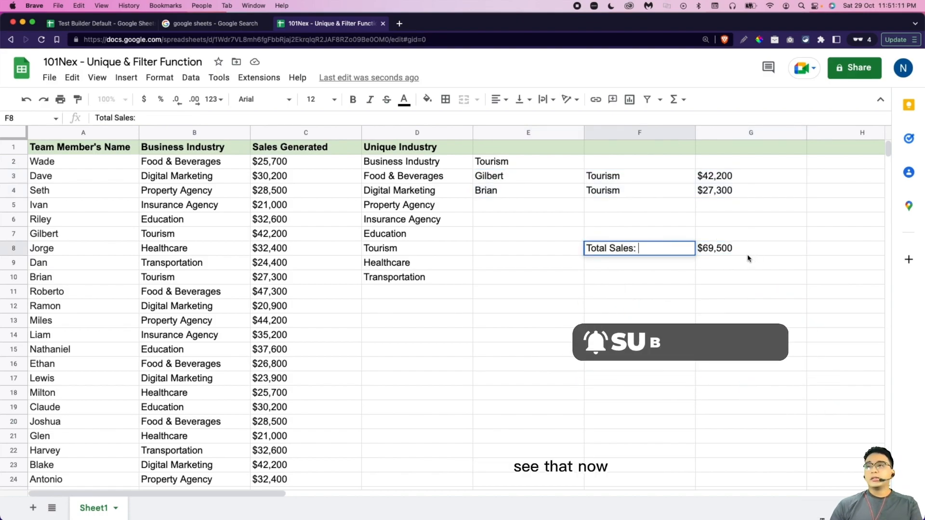
key(Tab)
Step: Change the filter criterion in E2 to Education and check the filtered rows and the total sales in row 8
click(491, 163)
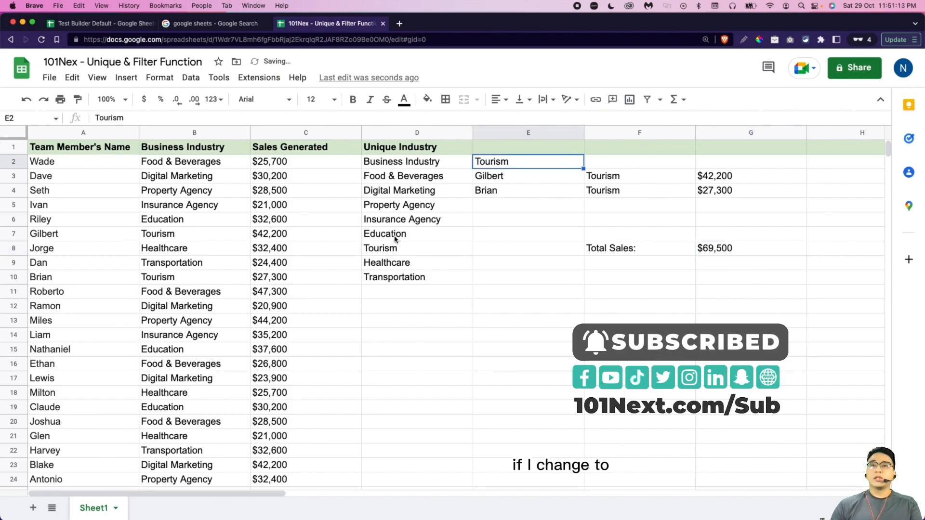
text(Education)
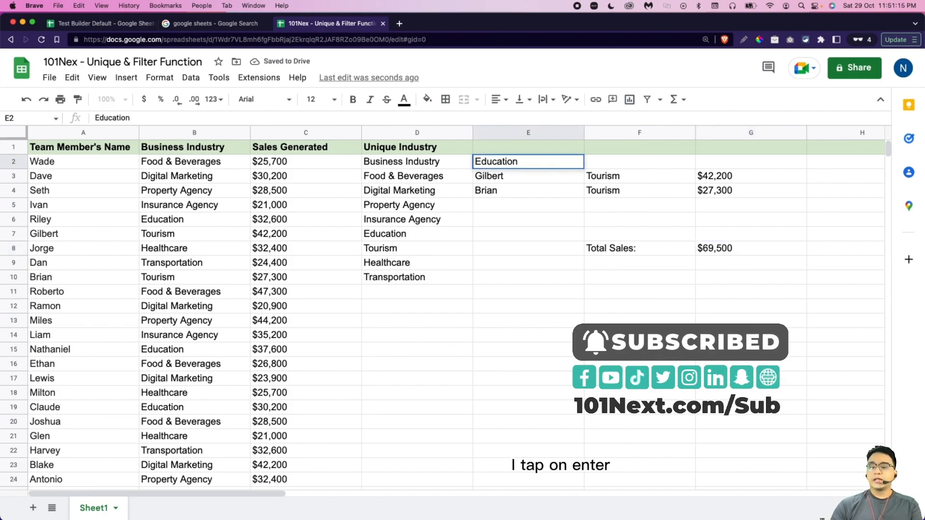
key(Return)
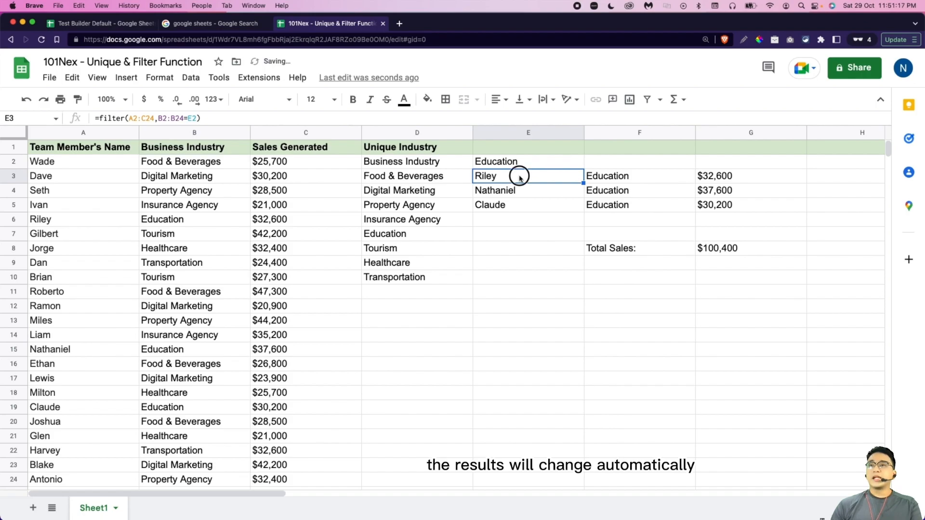
drag(519, 178, 708, 205)
drag(636, 246, 738, 247)
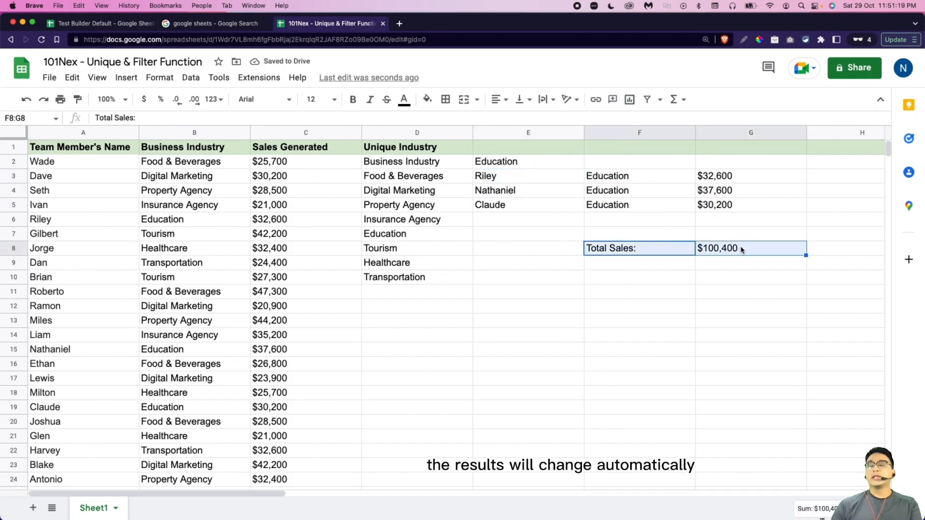